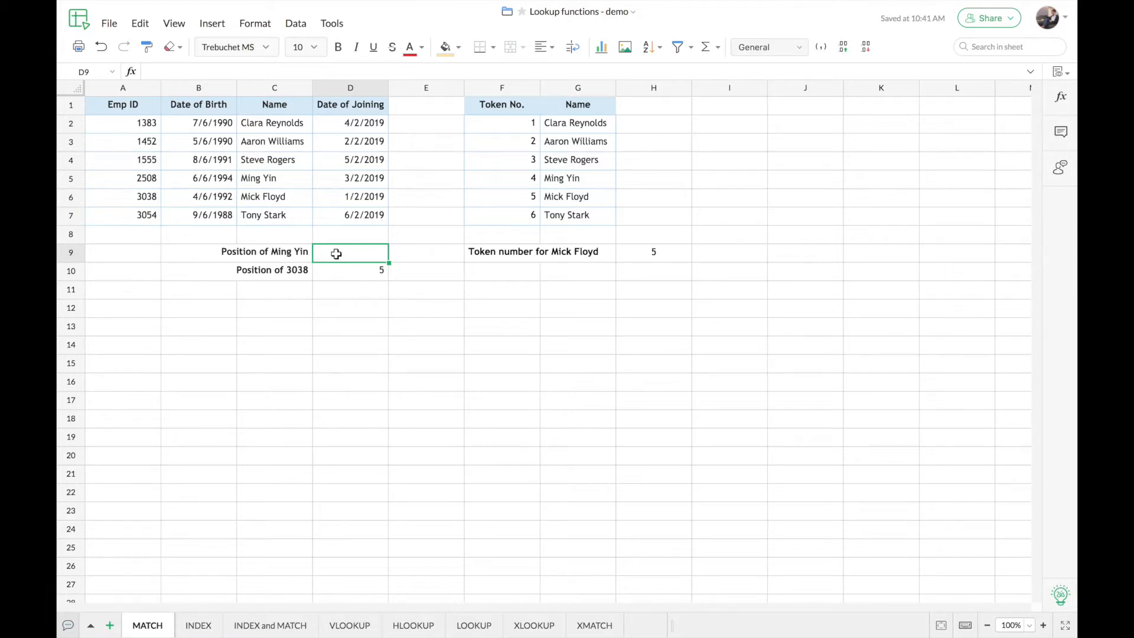
Step: In D9, enter a MATCH formula that finds the quoted name from the adjacent label within C2:C7, using match type 0
type("=")
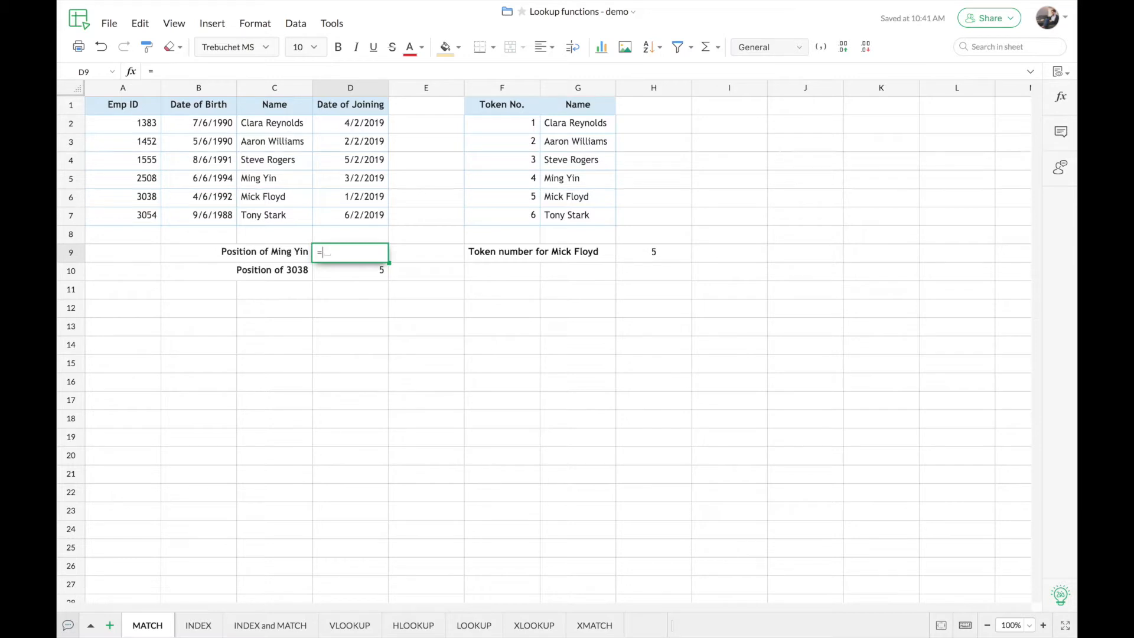
type("ma")
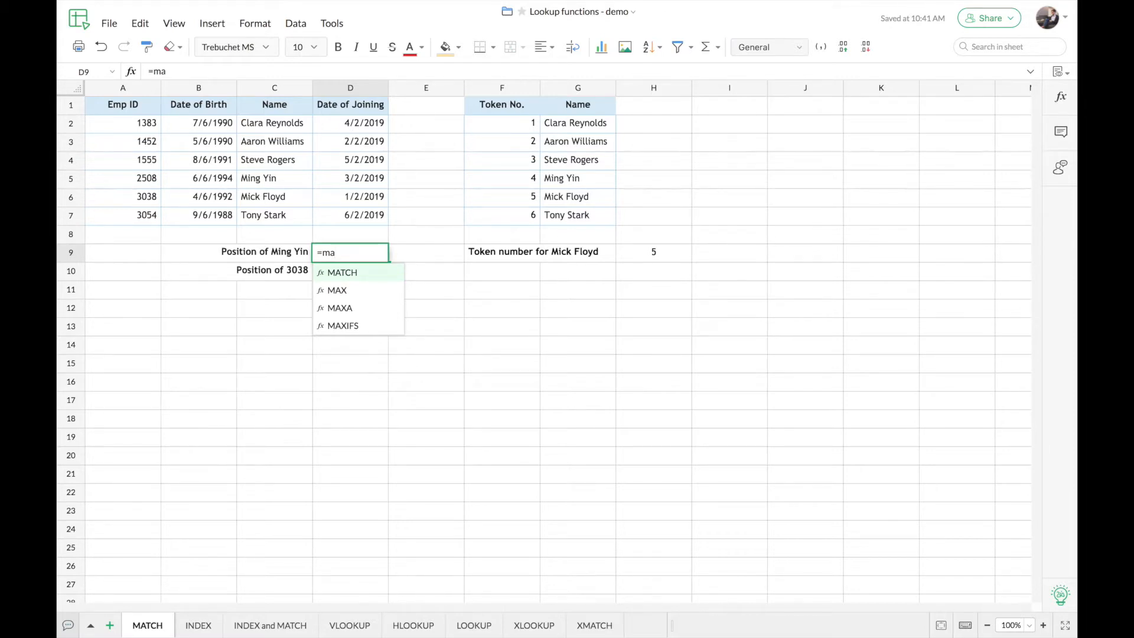
key("Tab")
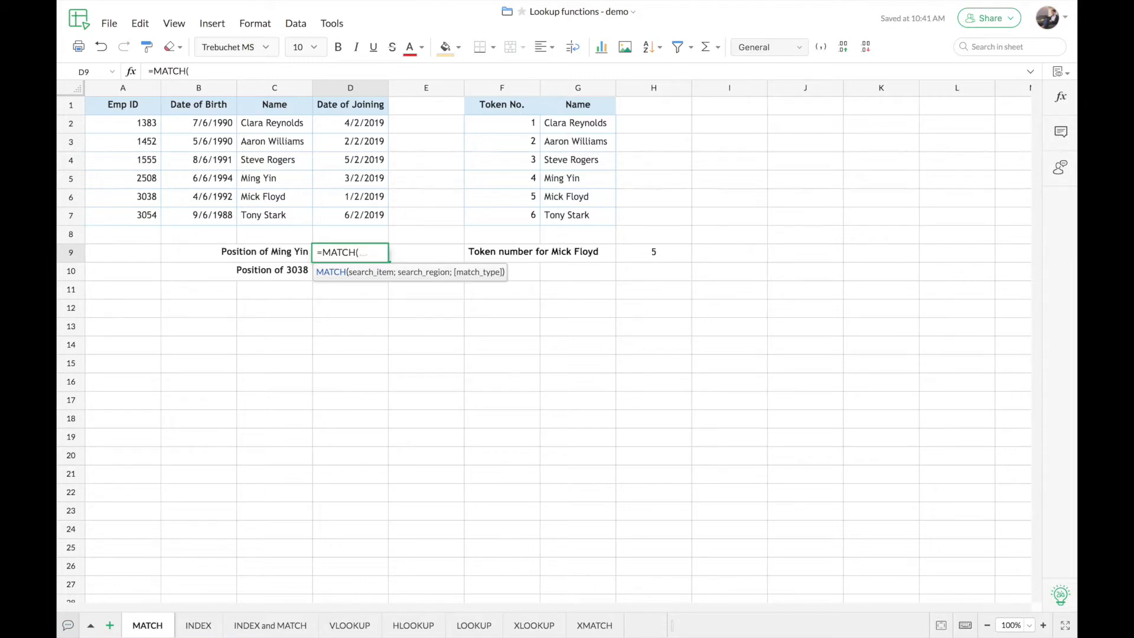
type("\"Ming Yin\"")
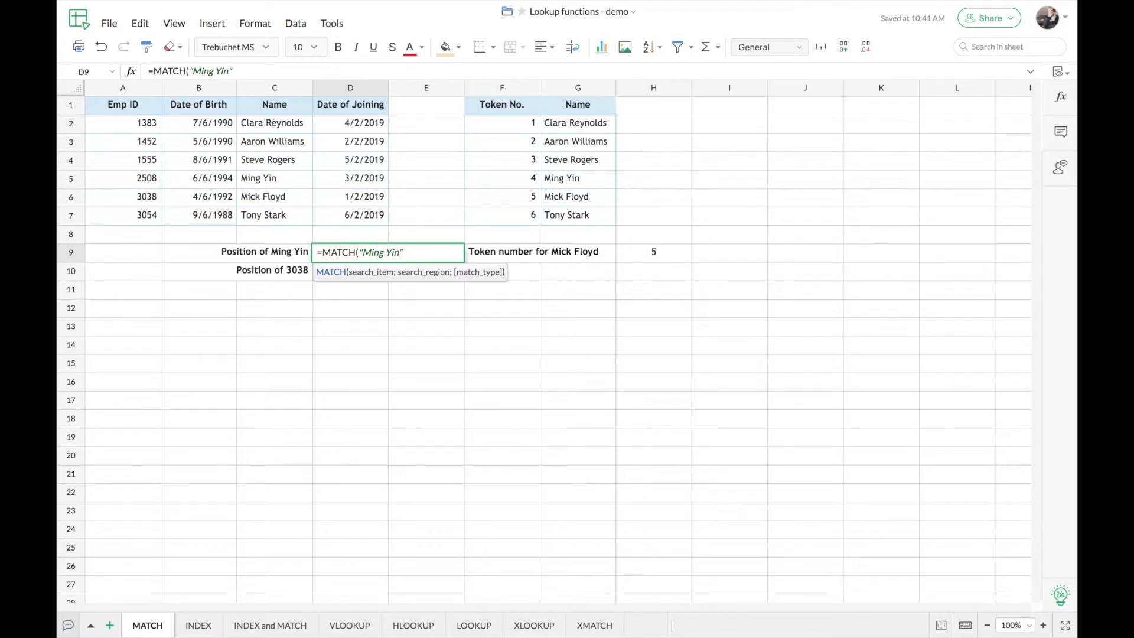
type(",")
left_click_drag(273, 123, 277, 213)
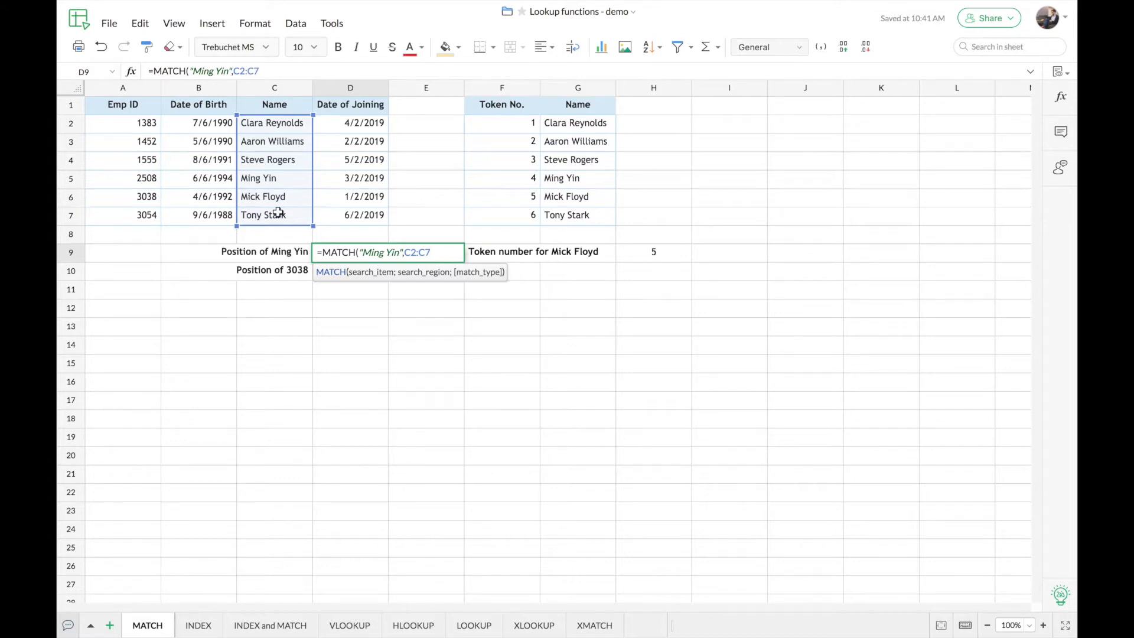
type(",")
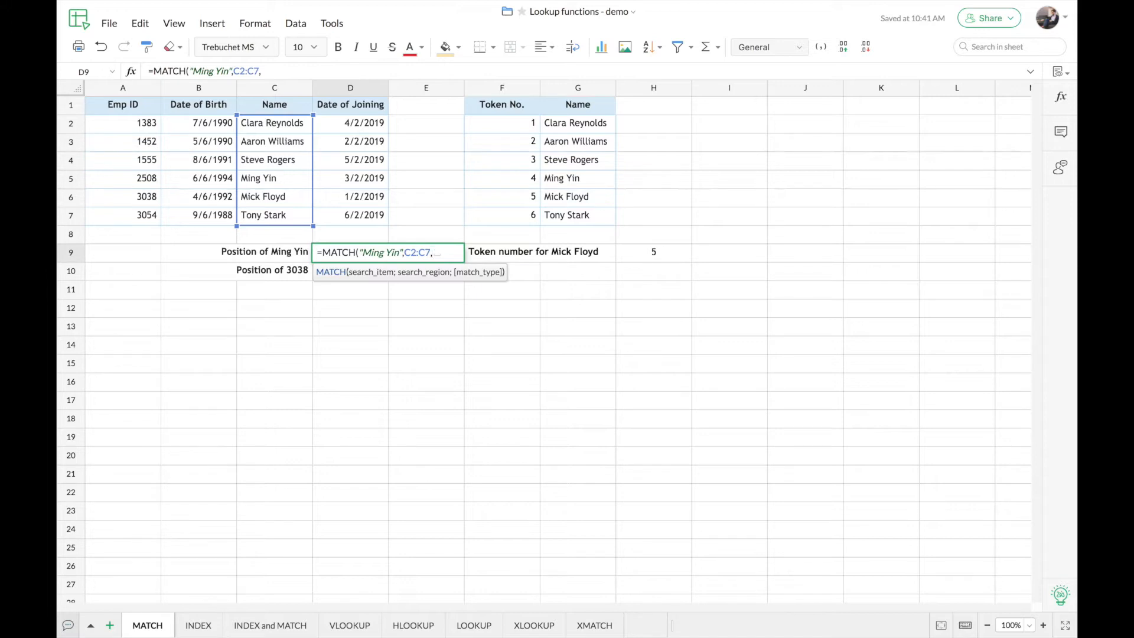
type("0")
left_click(330, 272)
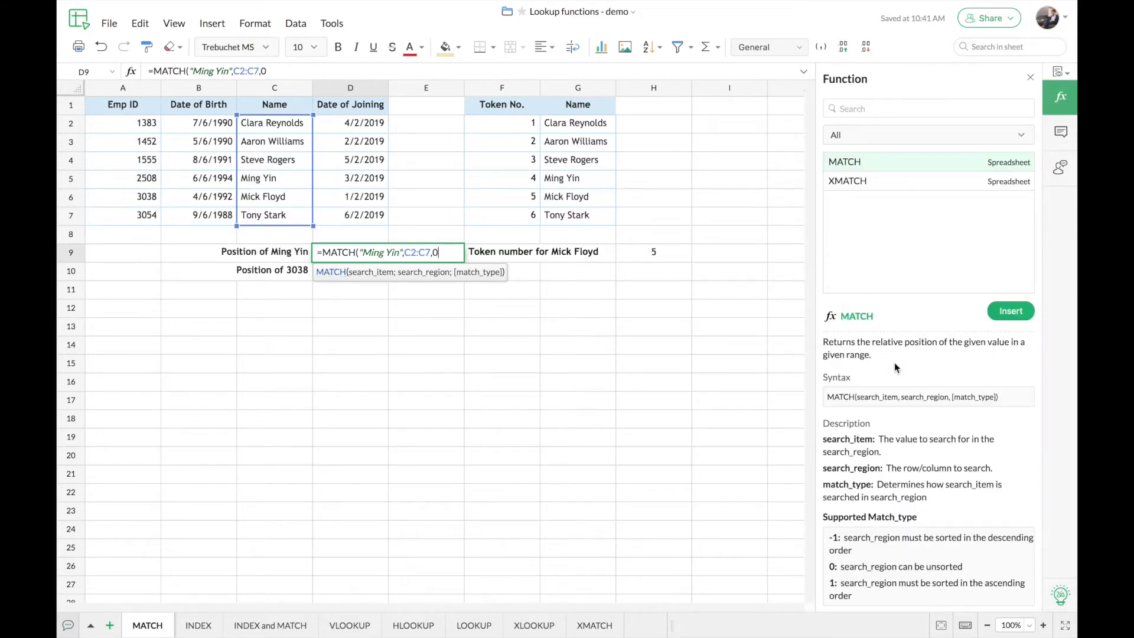
scroll(895, 366, "down", 1)
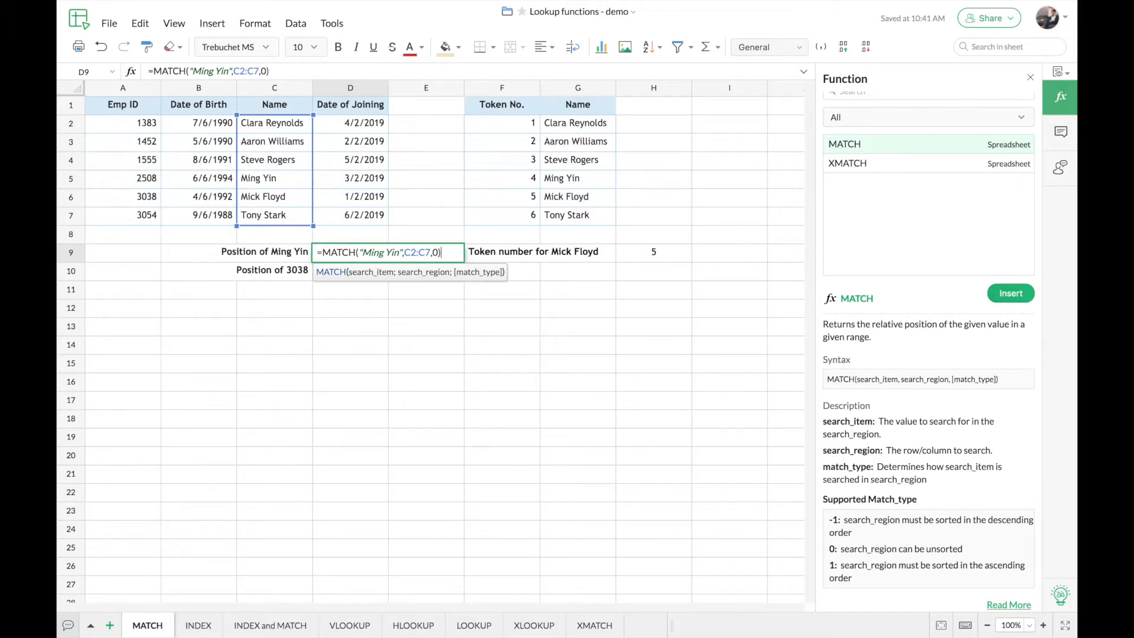
key("Return")
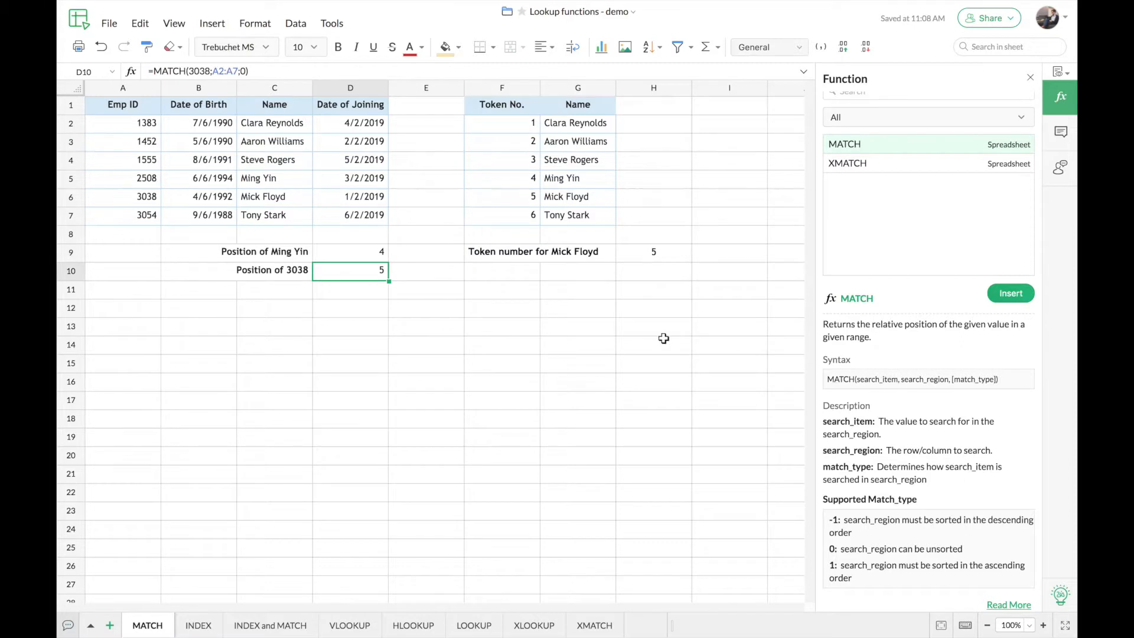
Step: Examine the MATCH formulas in D9, D10 and H9 together with the search ranges they refer to
left_click(368, 252)
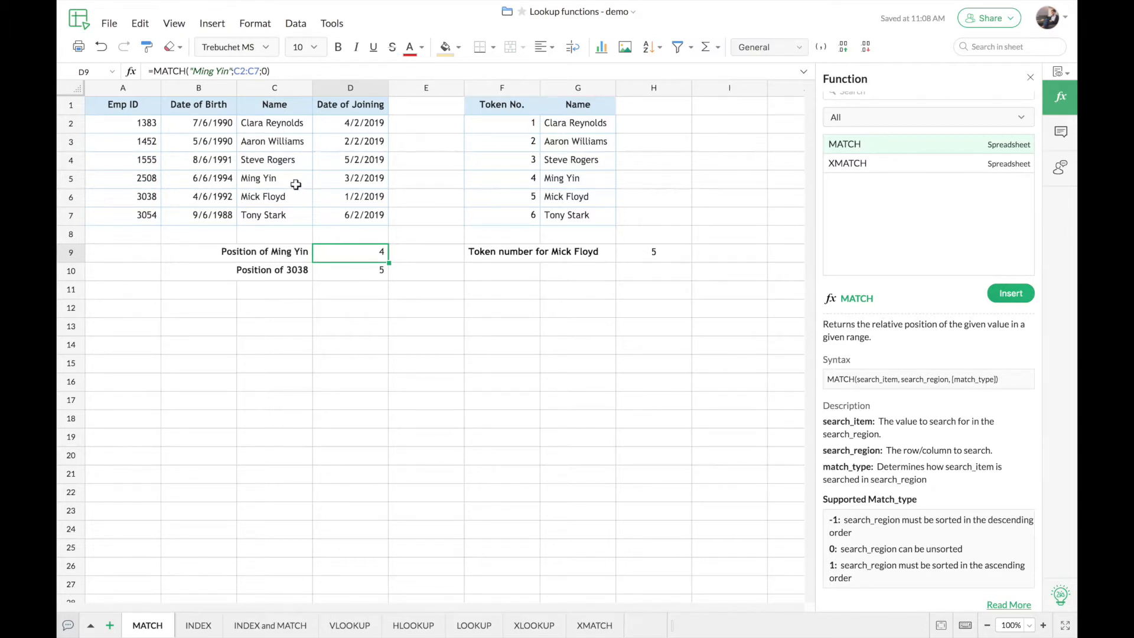
double_click(330, 253)
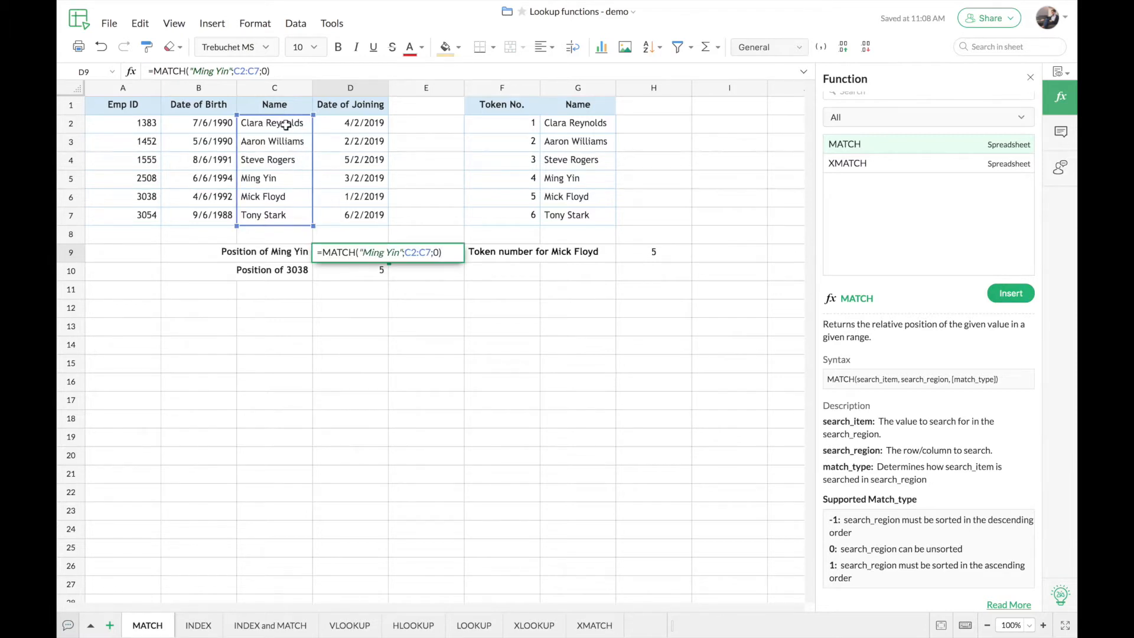
key("Escape")
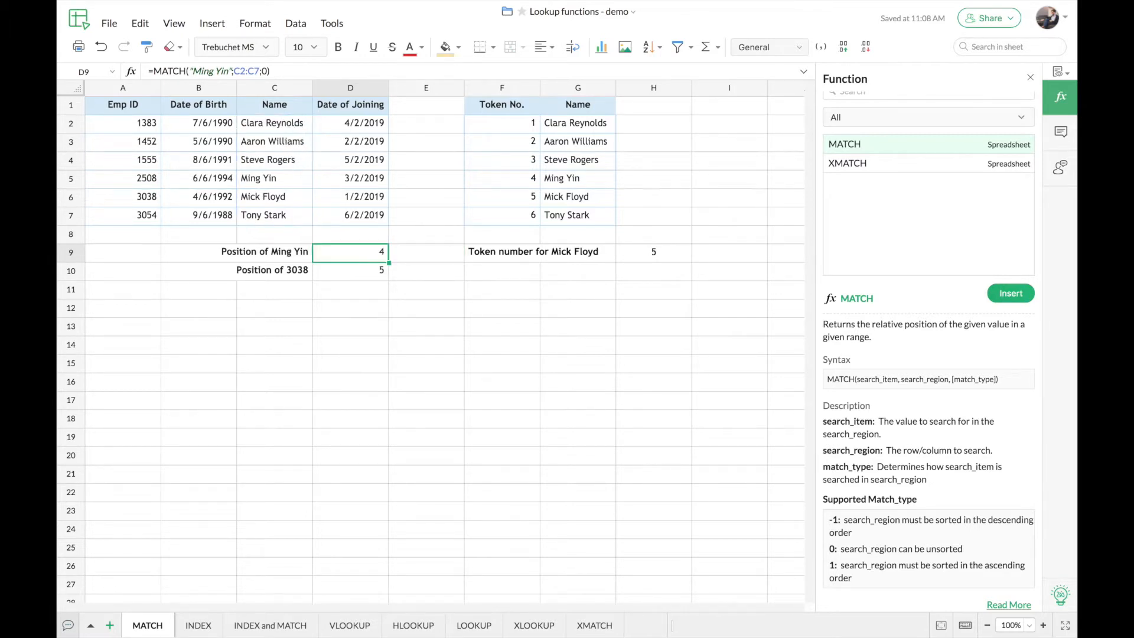
left_click(350, 270)
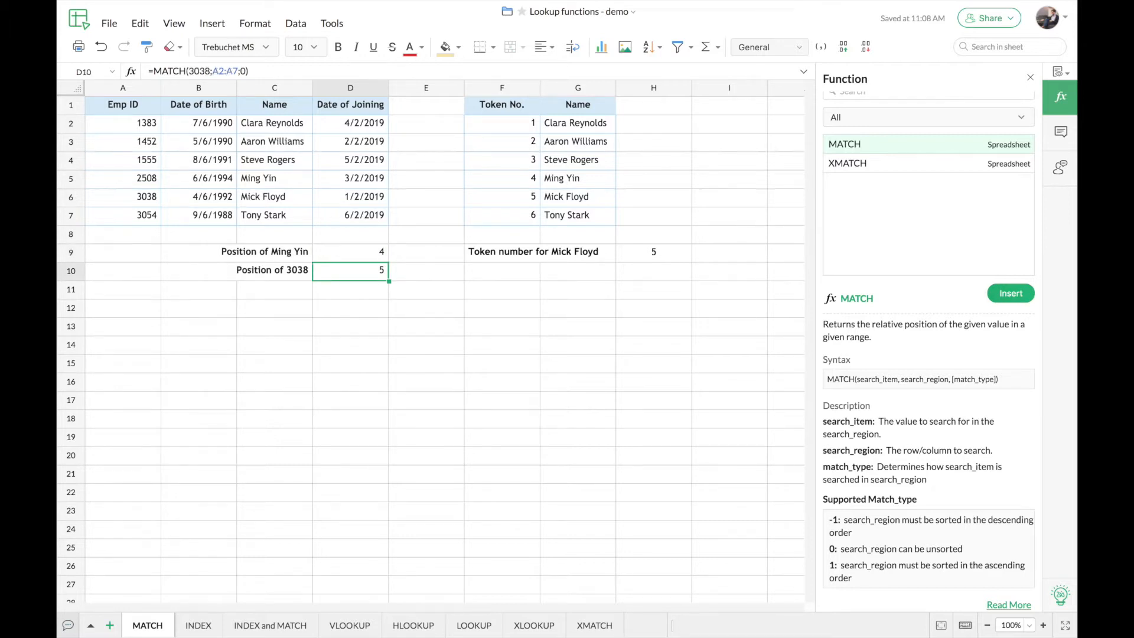
key("F2")
left_click(121, 198)
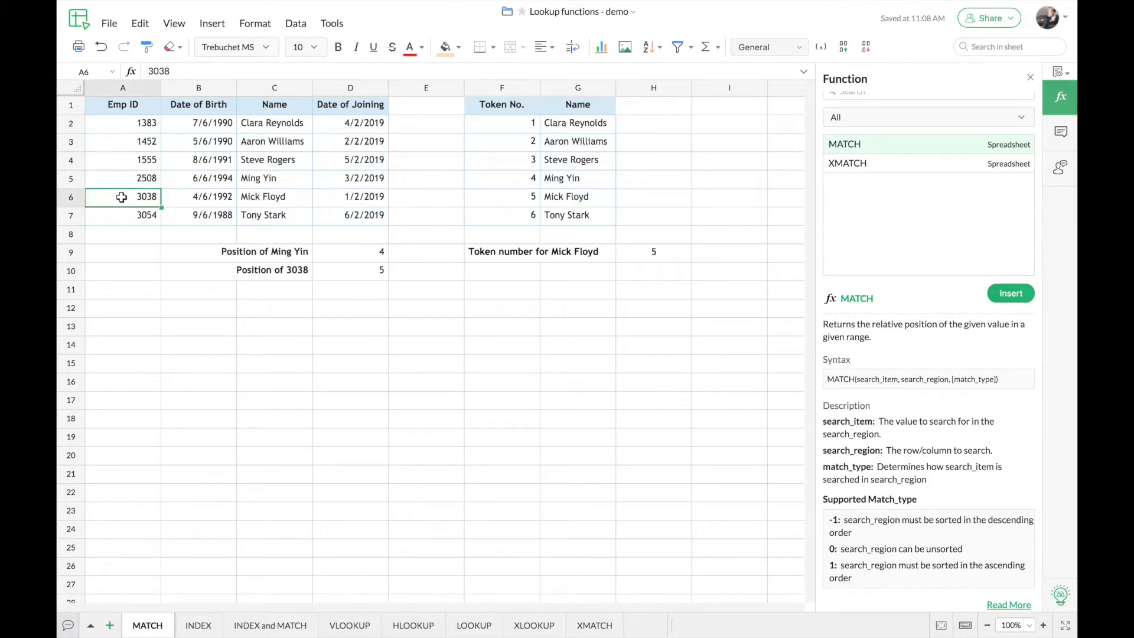
left_click(633, 253)
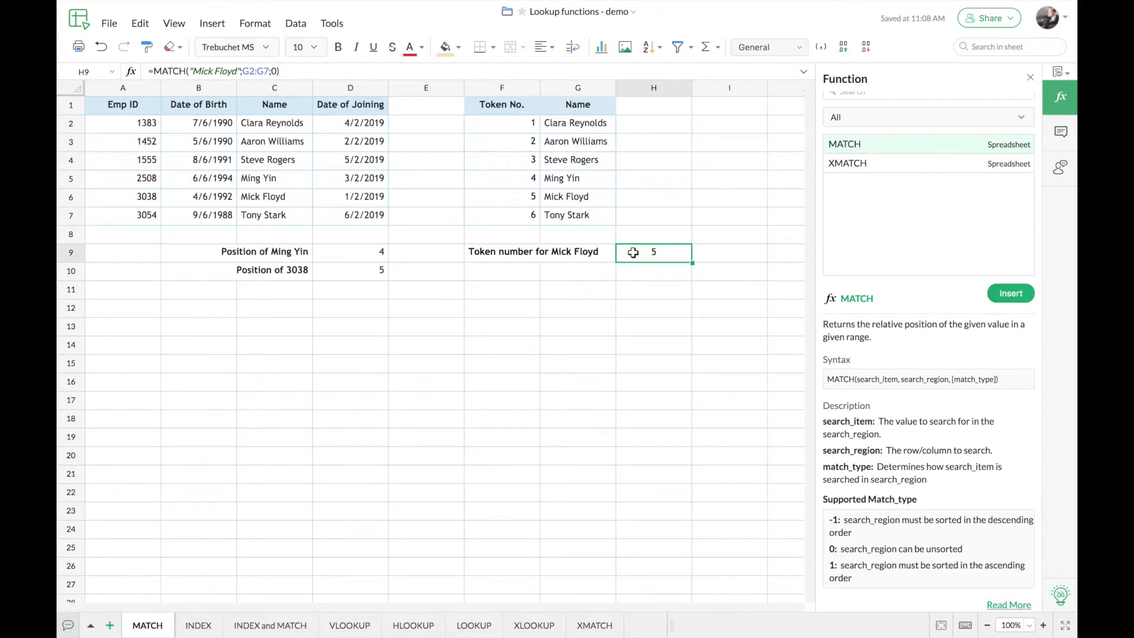
double_click(633, 253)
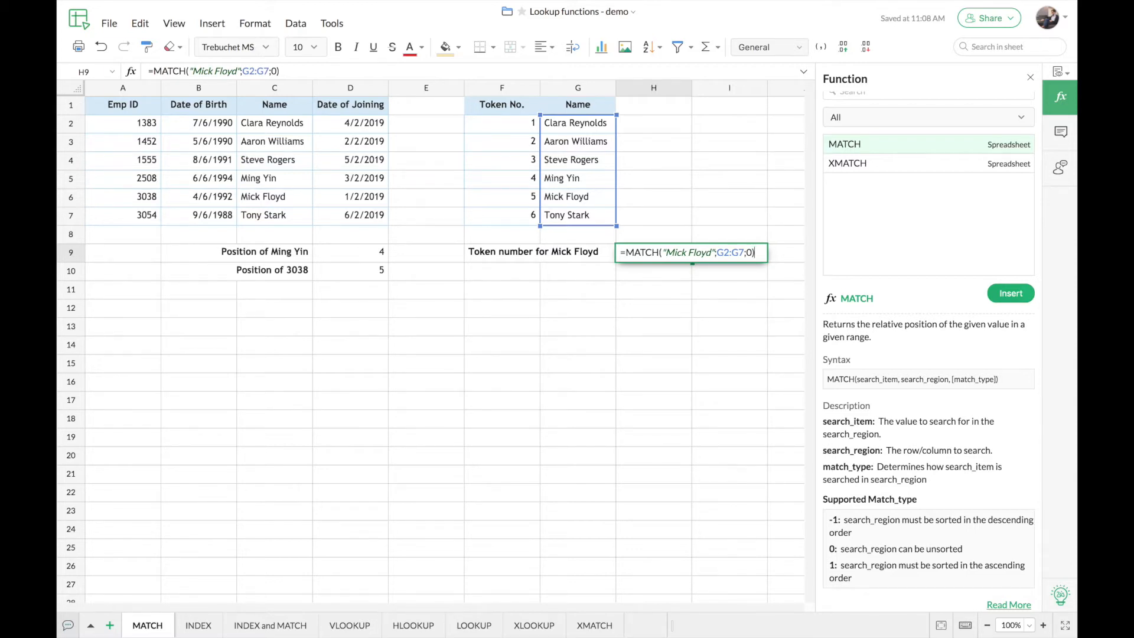
key("Return")
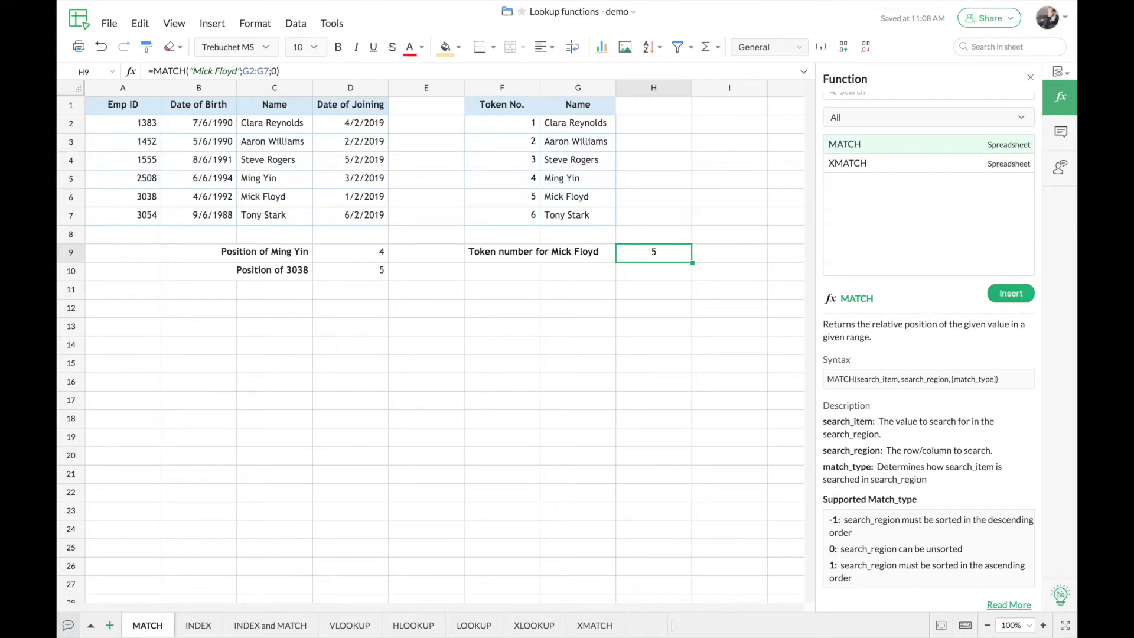
Step: On the INDEX sheet, close the function reference and enter =INDEX(A2:D8,4,3) in D10 to return the Flower Vase unit price
left_click(198, 625)
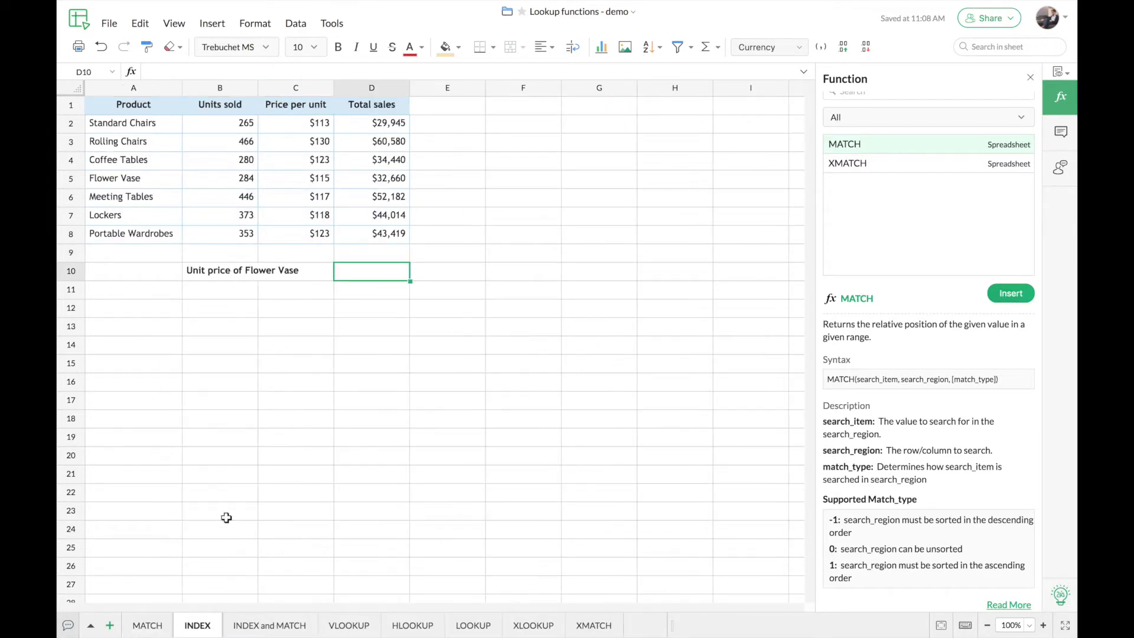
left_click(1030, 78)
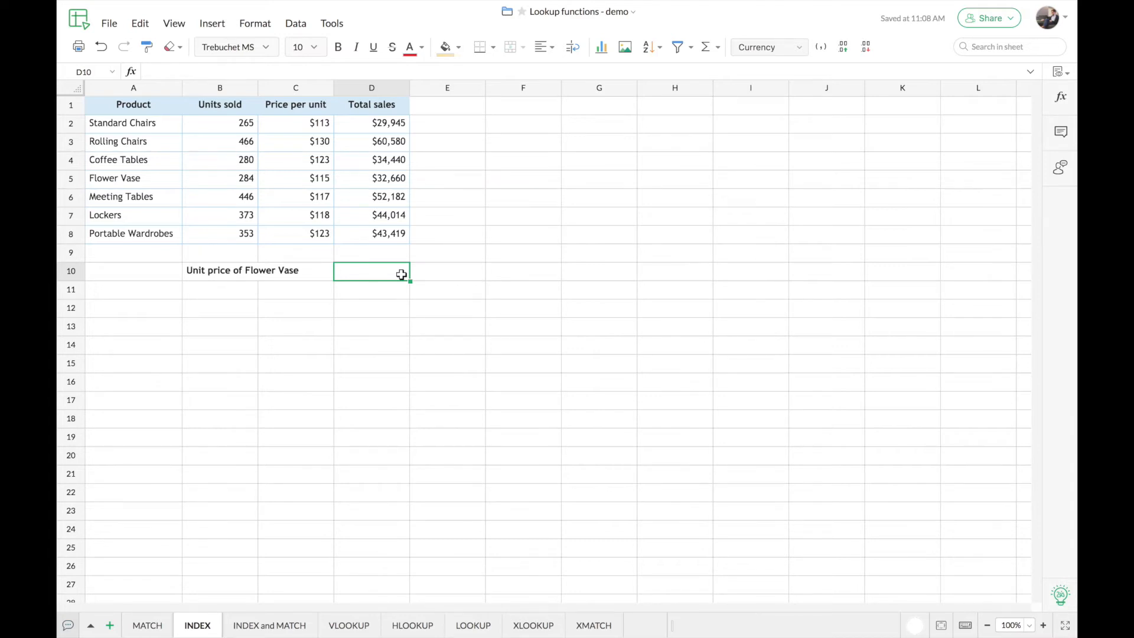
type("=INDEX(")
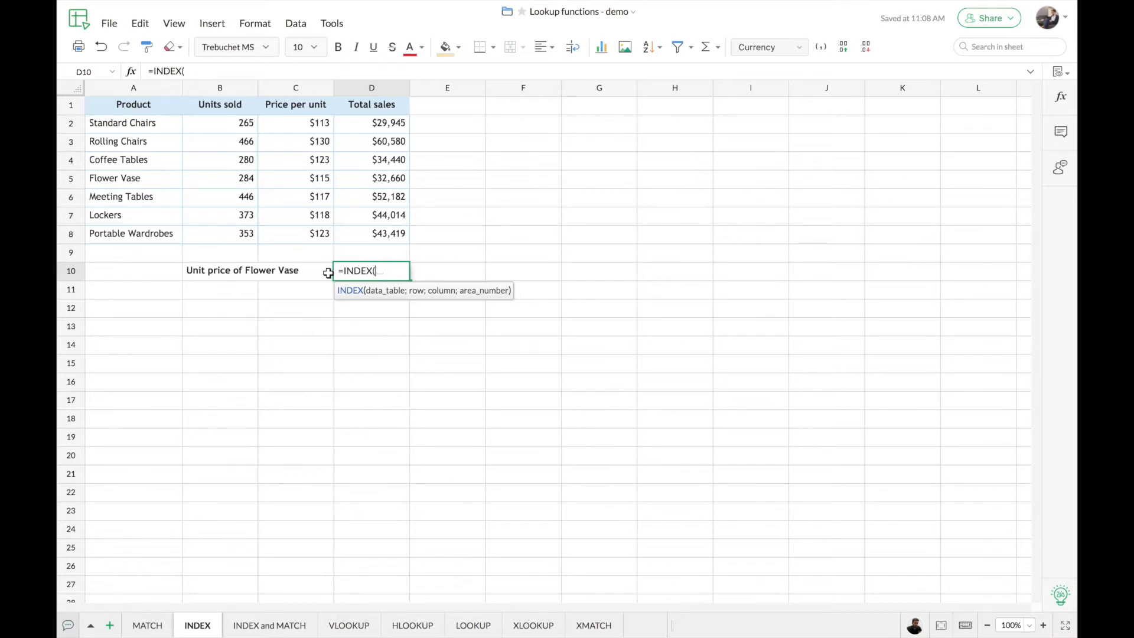
left_click_drag(132, 119, 348, 231)
type(",")
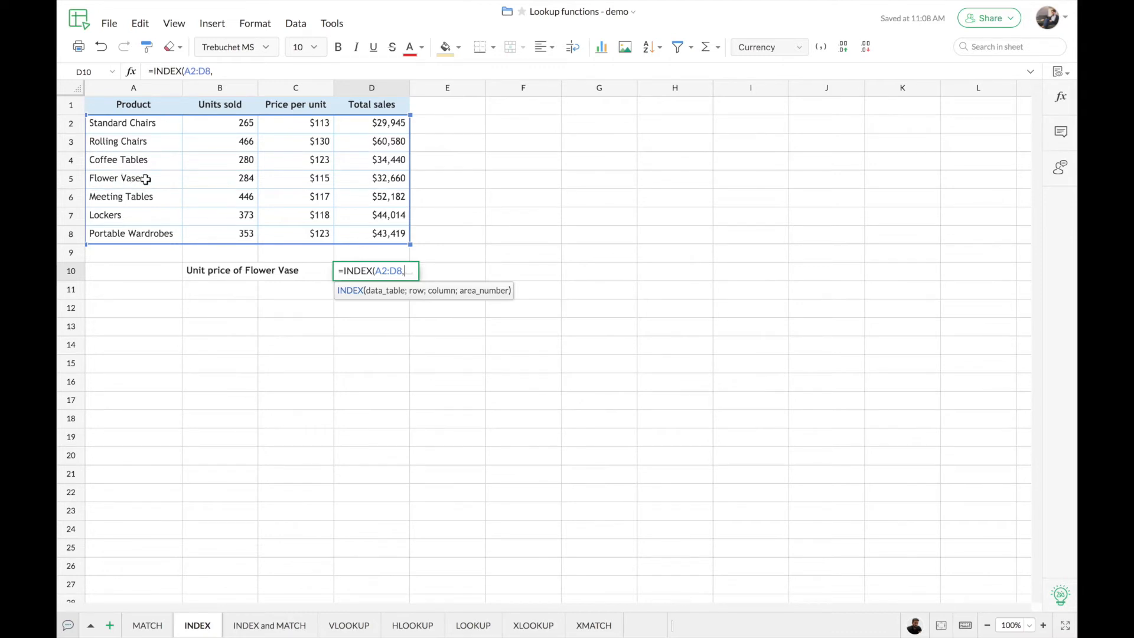
type("4,")
type("3")
key("Return")
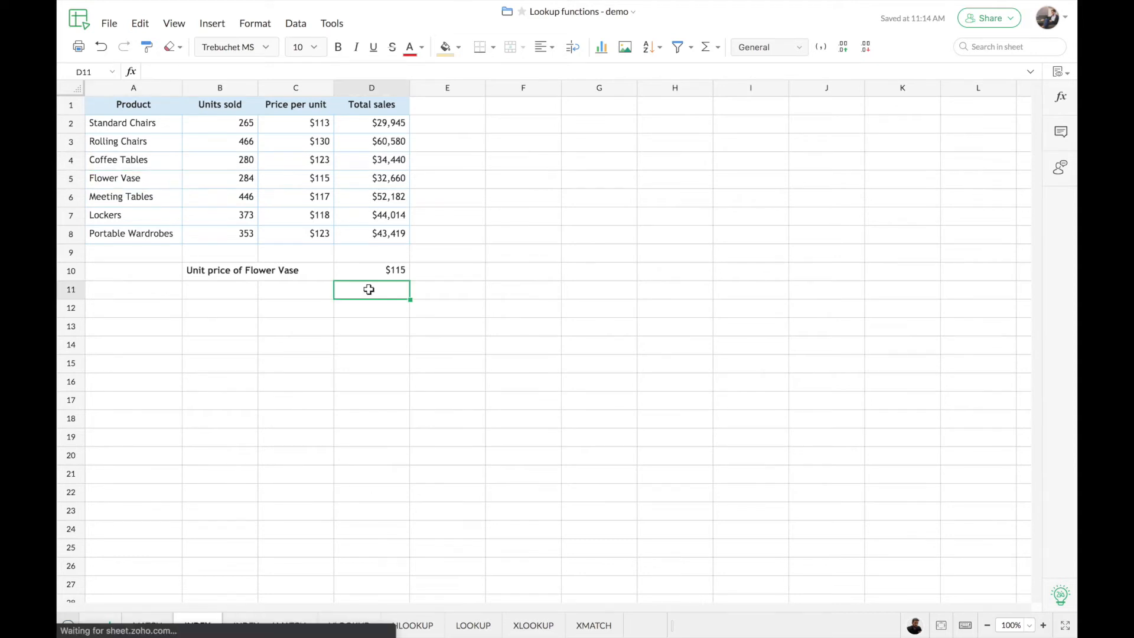
left_click_drag(129, 177, 330, 176)
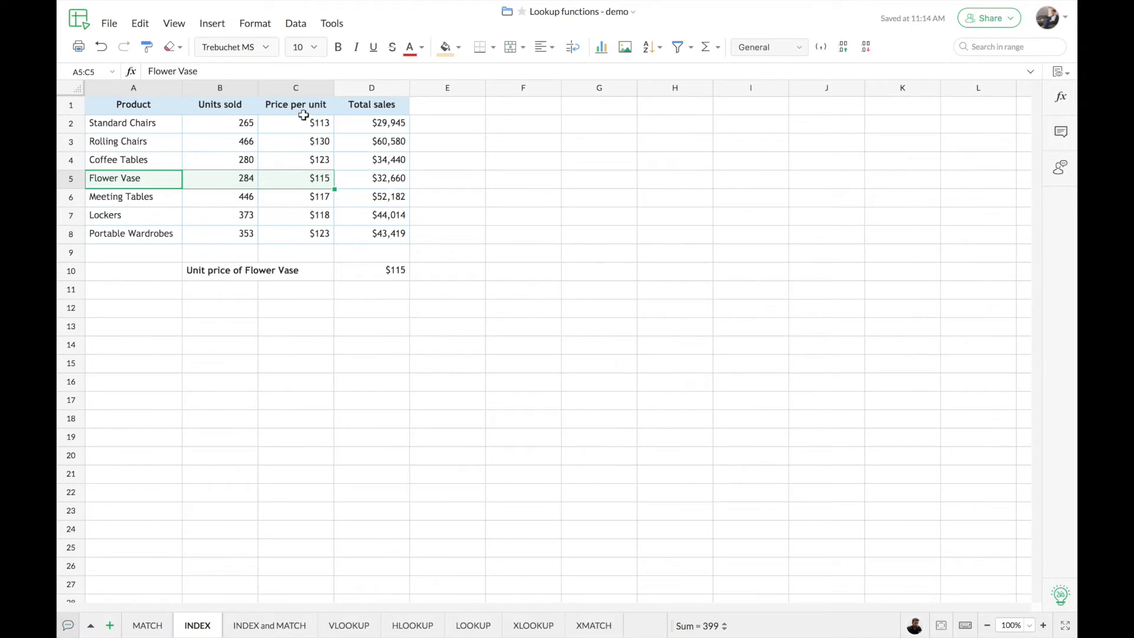
left_click(372, 296)
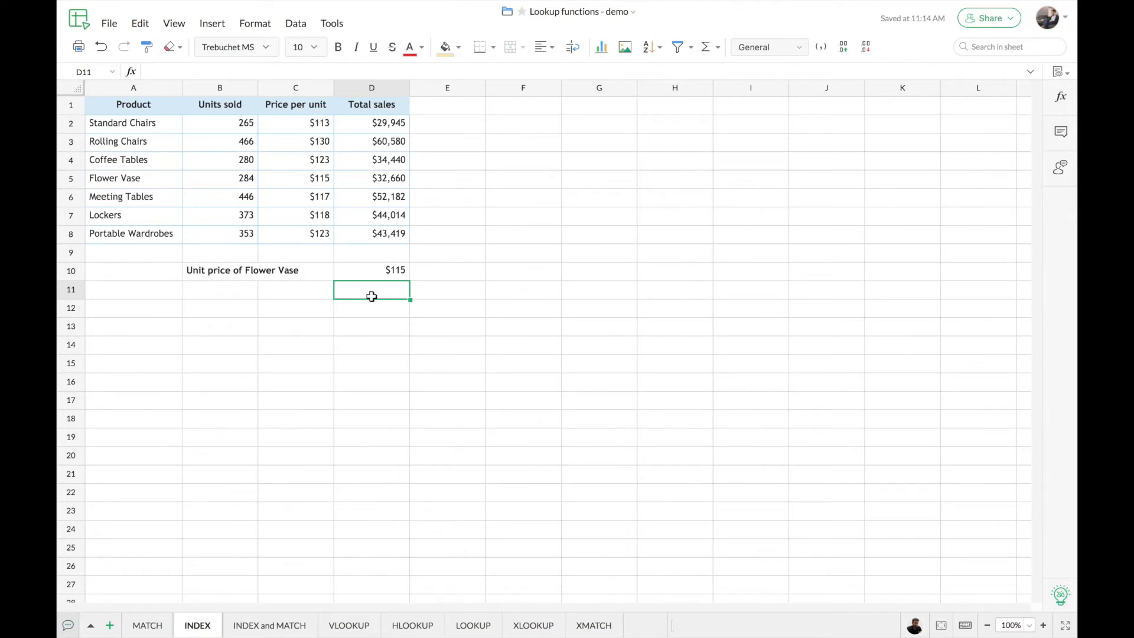
Step: On the INDEX and MATCH sheet, begin an INDEX formula in D10 with A2:D8 as its data table
key("ctrl+Page_Down")
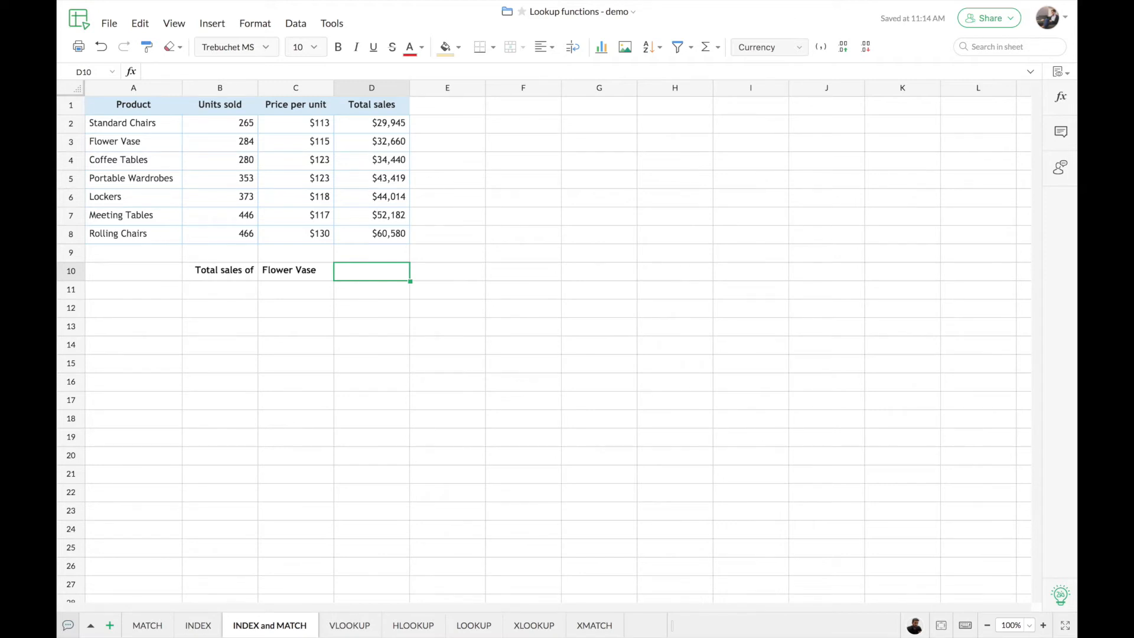
type("=inde")
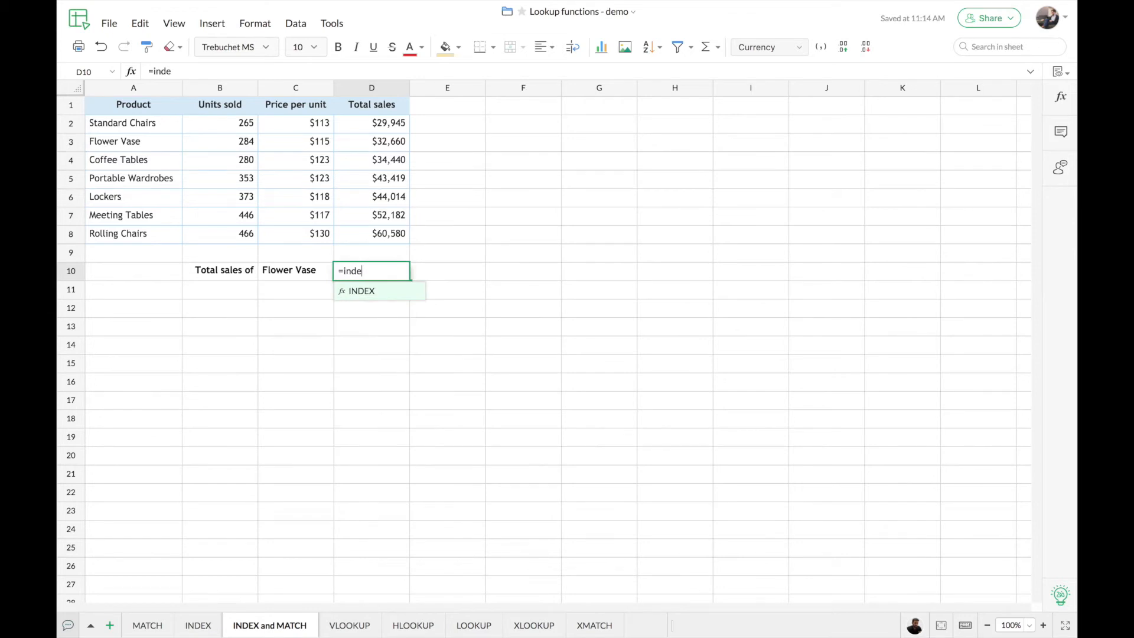
key("Tab")
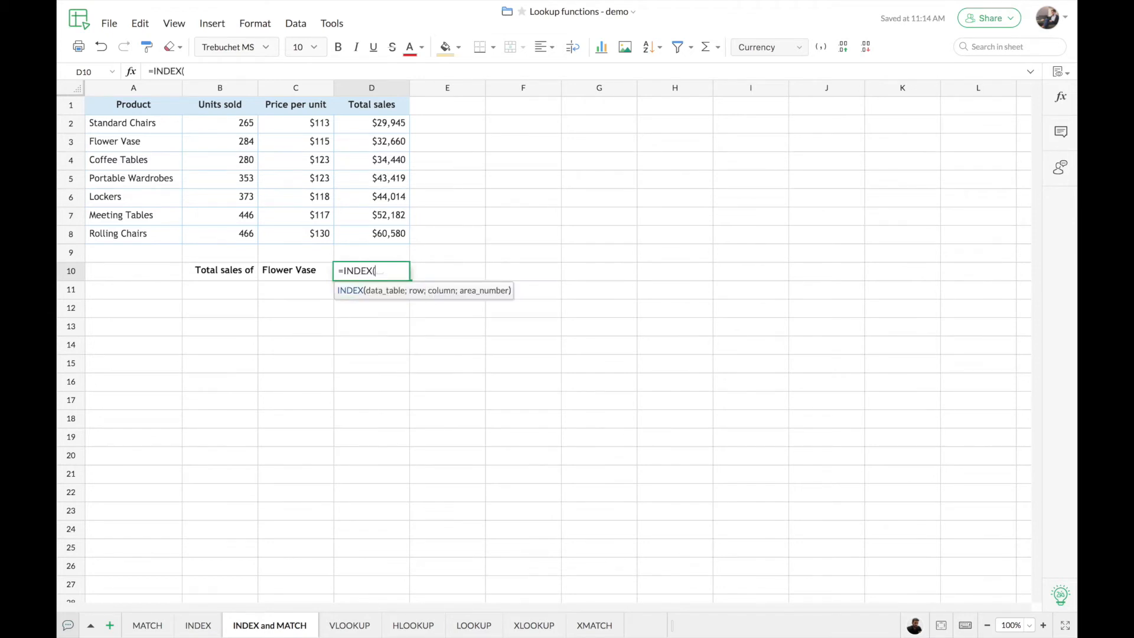
left_click_drag(147, 122, 378, 235)
type(",")
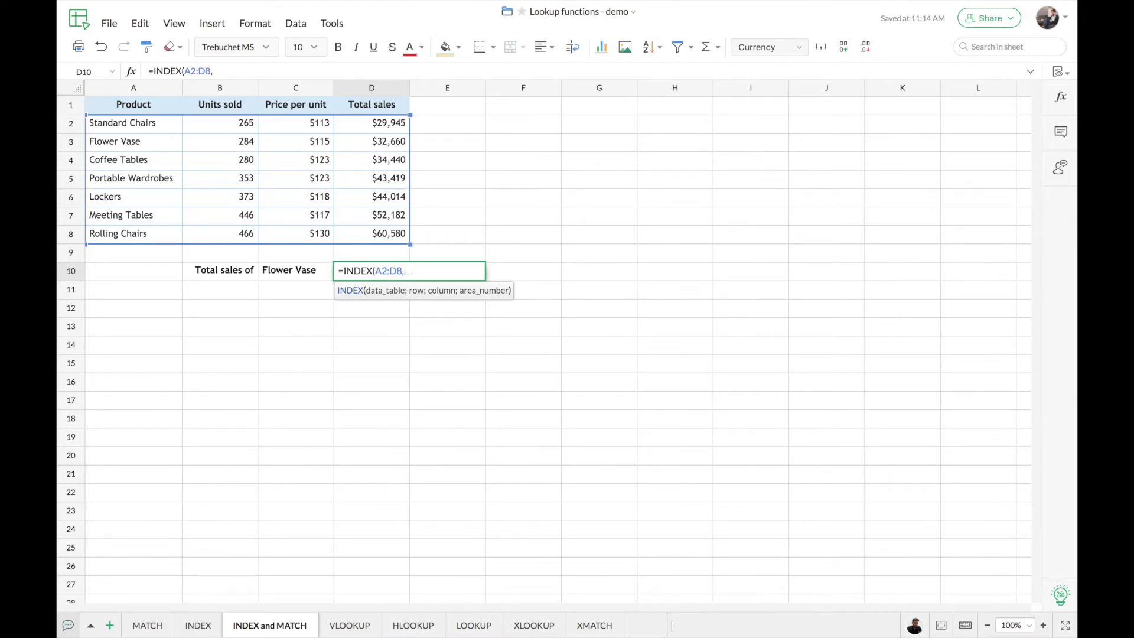
Step: Complete the INDEX formula in D10 with MATCH(C10,A2:A8,0) as the row argument and 4 as the column
type("mat")
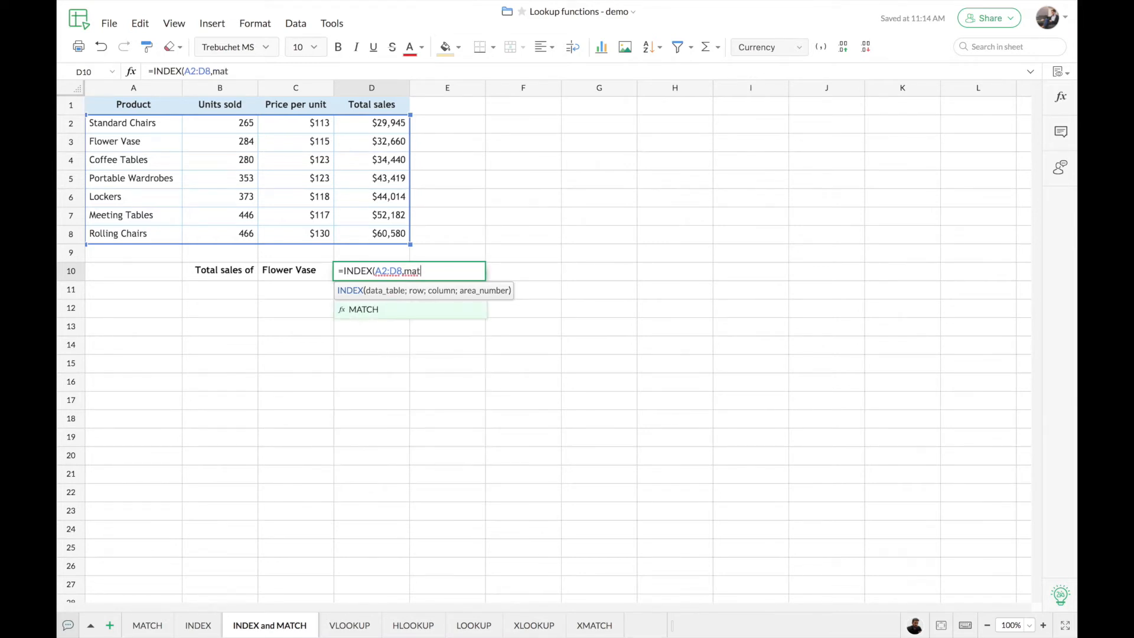
key("Tab")
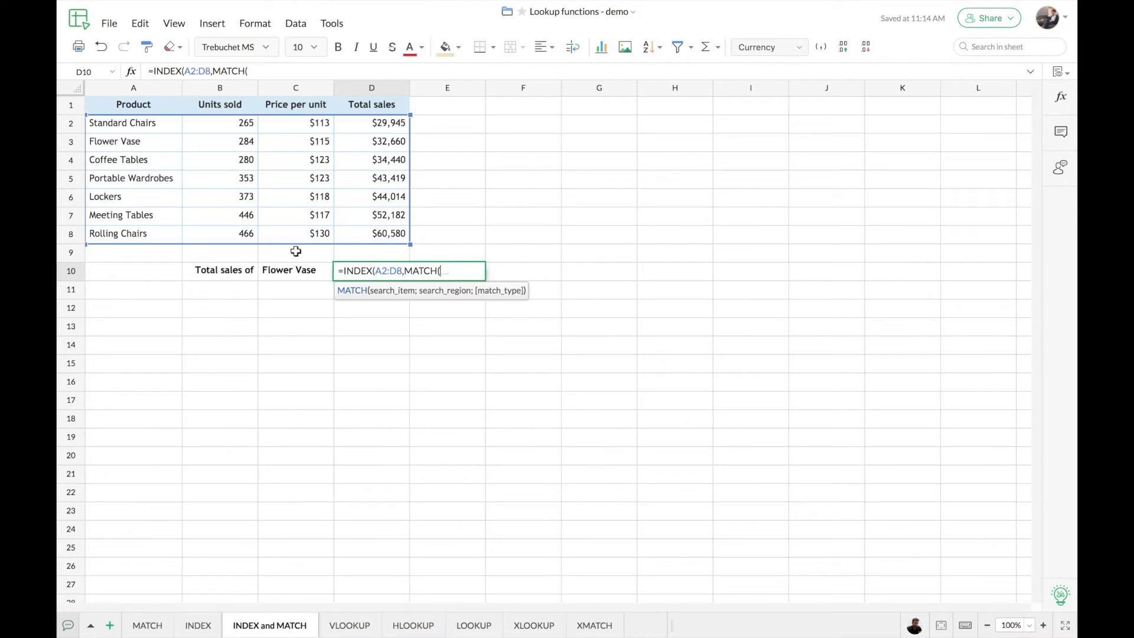
left_click(295, 271)
type(",")
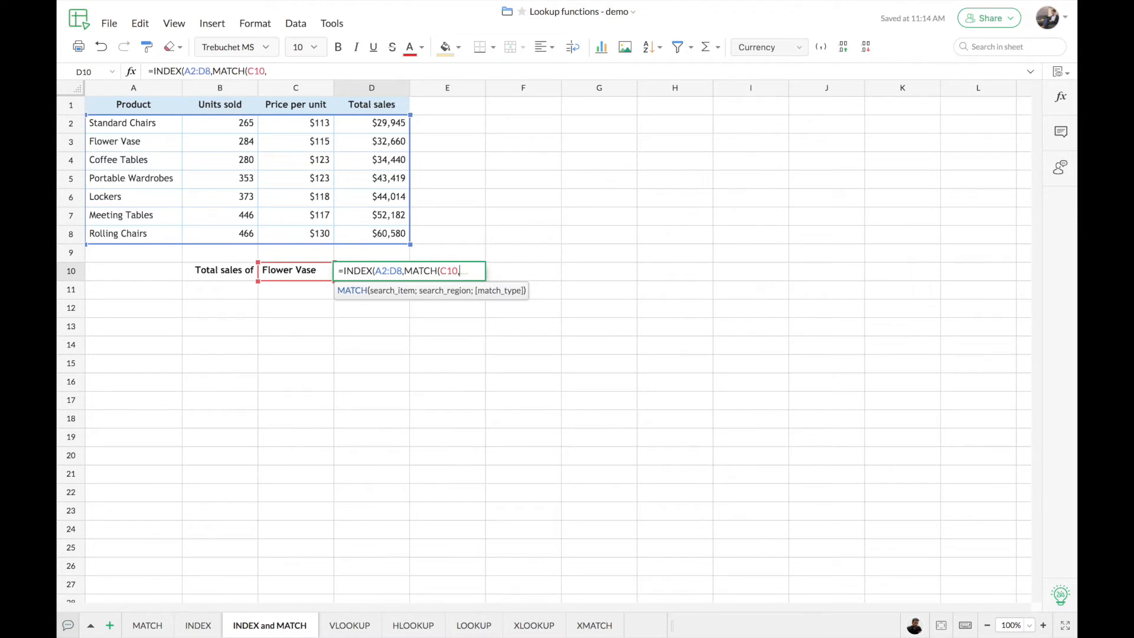
left_click(163, 125)
left_click_drag(163, 126, 156, 229)
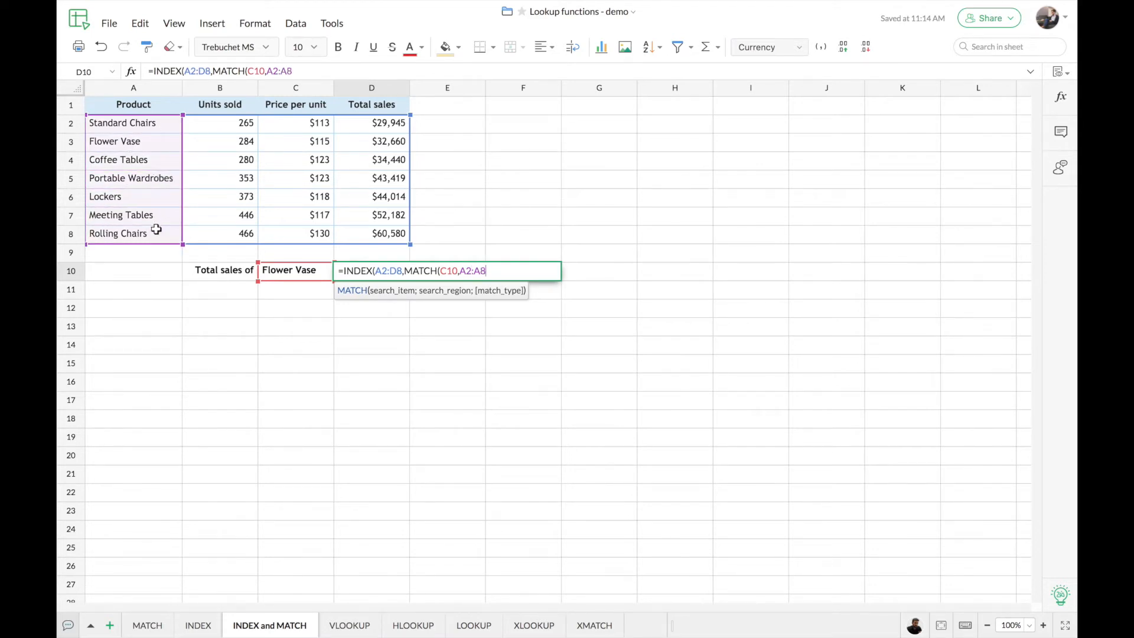
type(",")
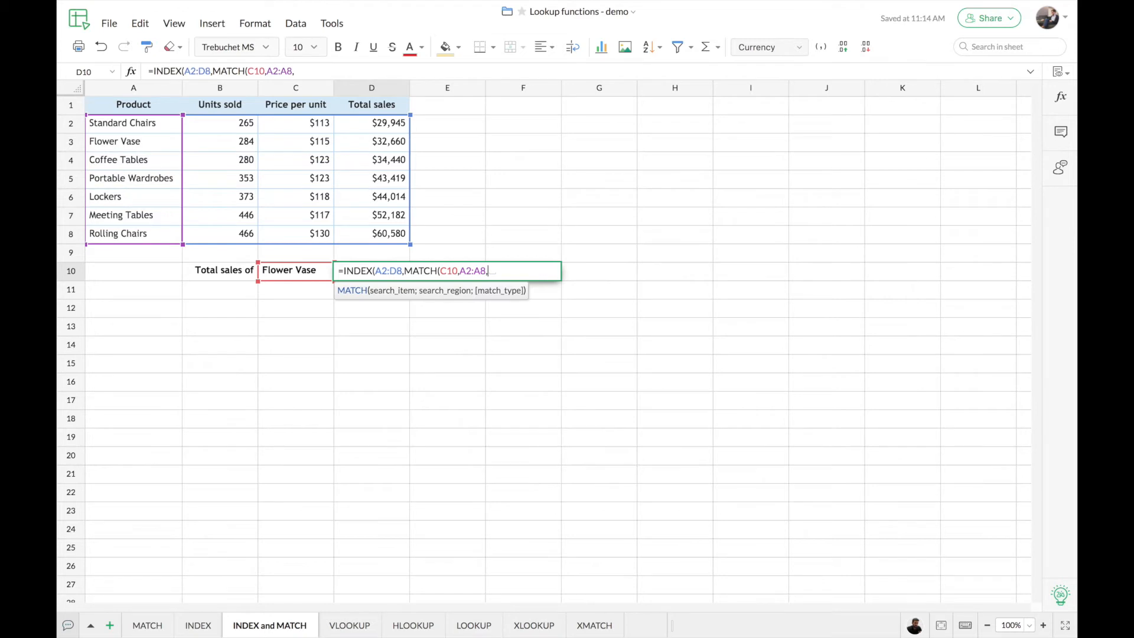
type("0),")
type("4")
key("Return")
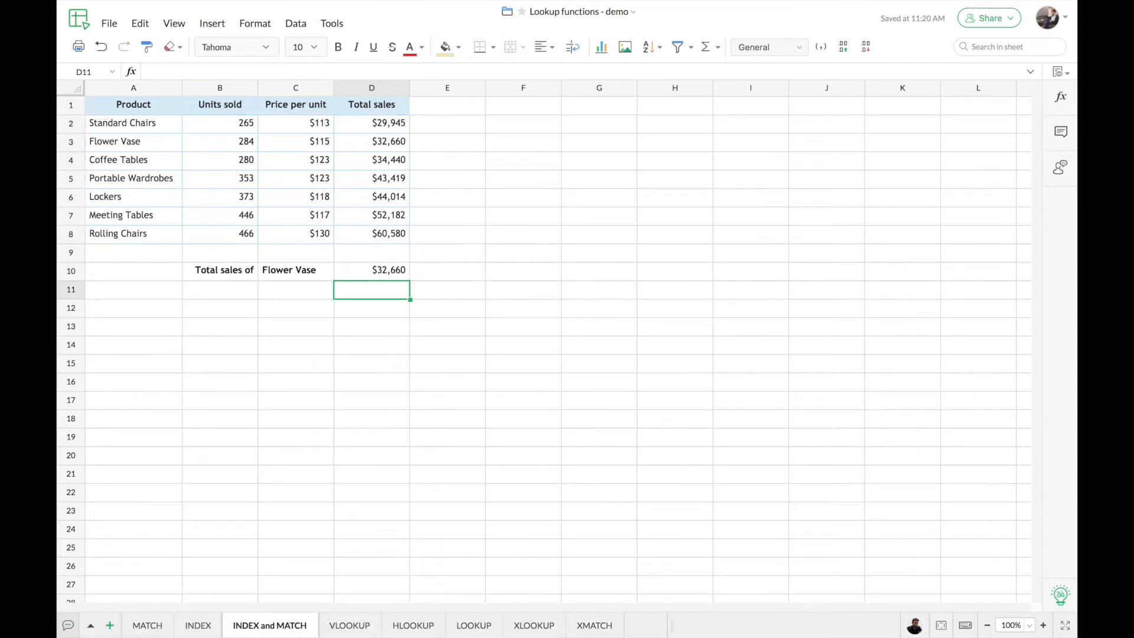
key("Up")
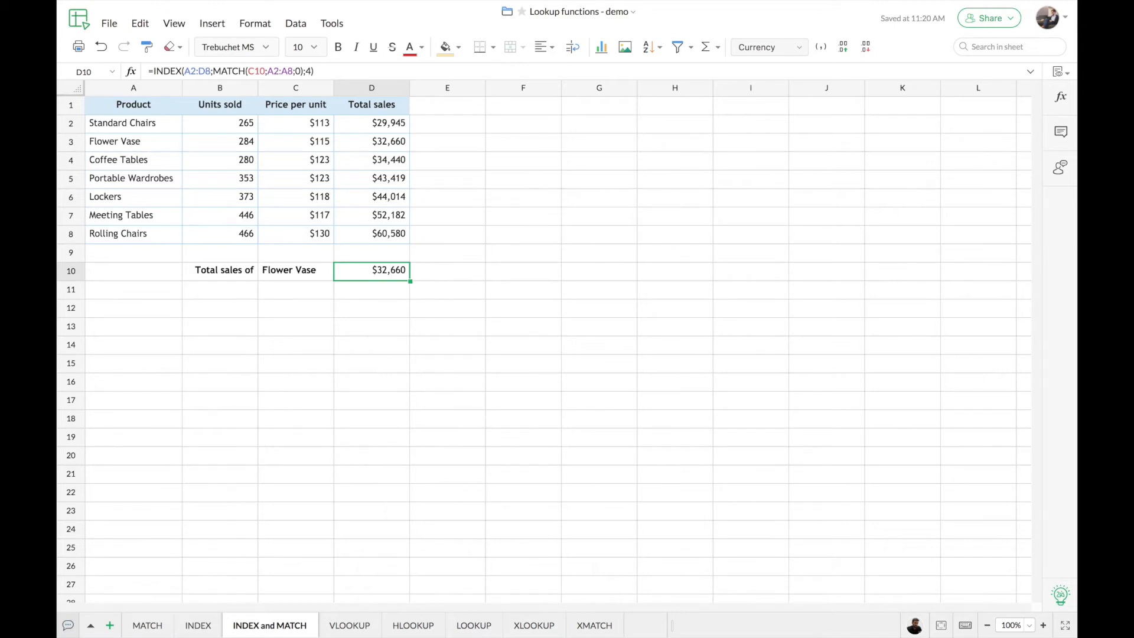
Step: On the VLOOKUP sheet, enter =VLOOKUP(F10,D2:G7,3,0) in G10 to return the name for the employee ID in F10
left_click(349, 625)
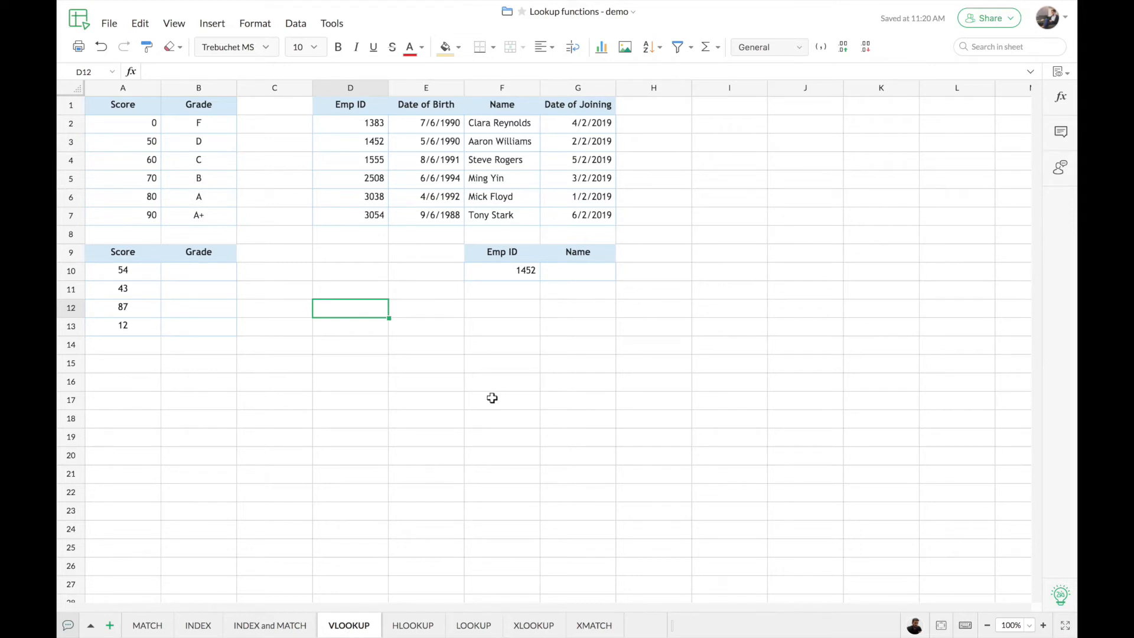
left_click(590, 275)
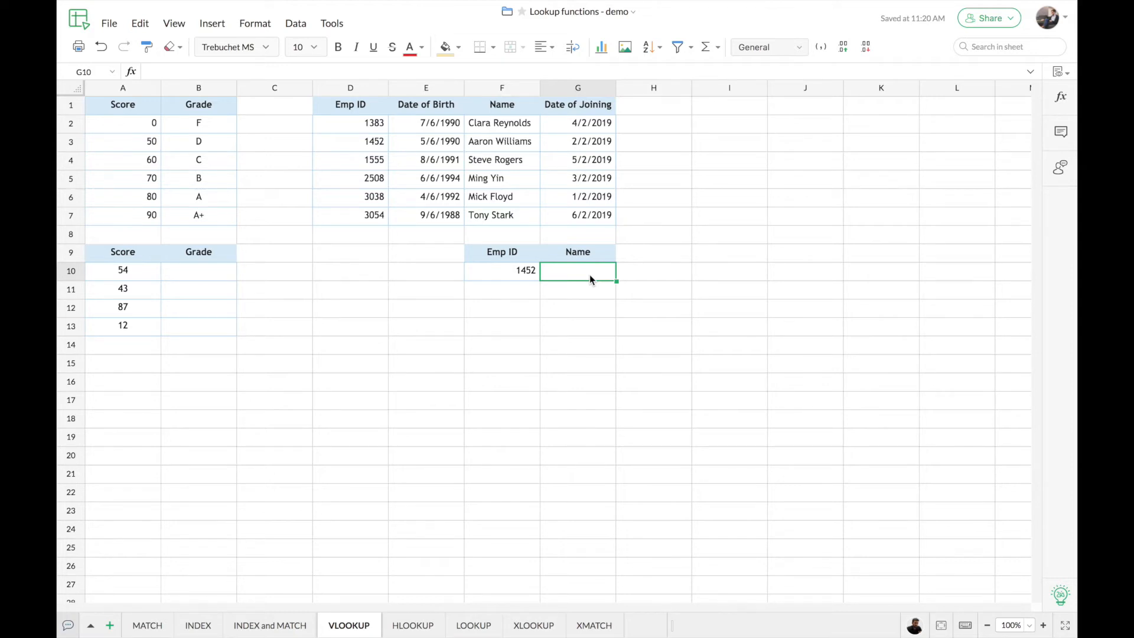
left_click(503, 273)
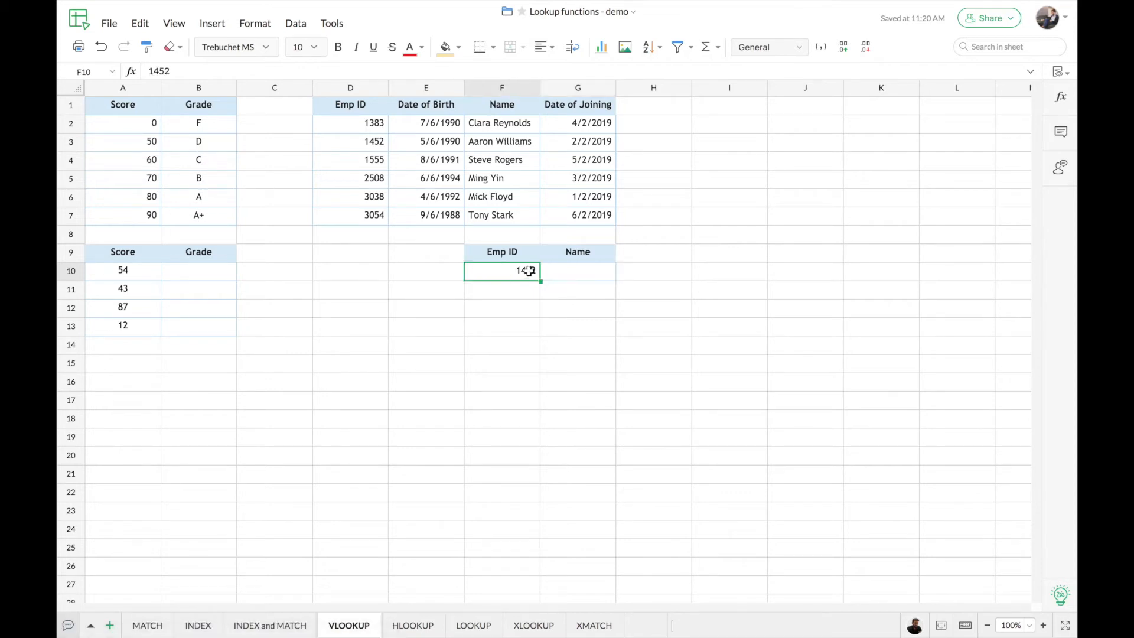
left_click(563, 273)
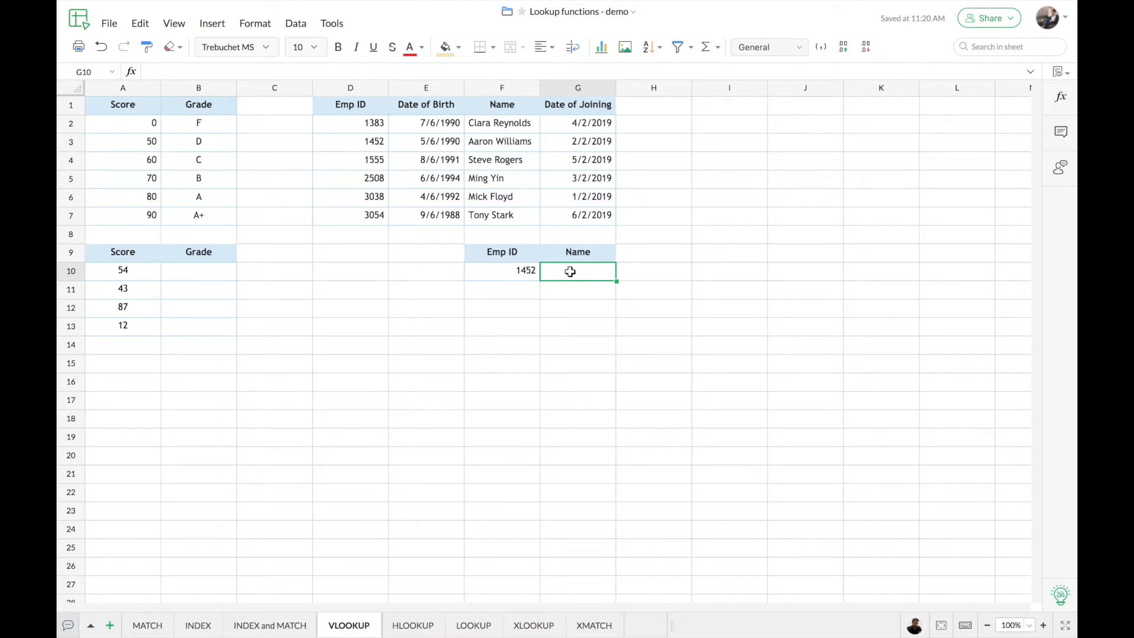
type("=VLOOKUP(")
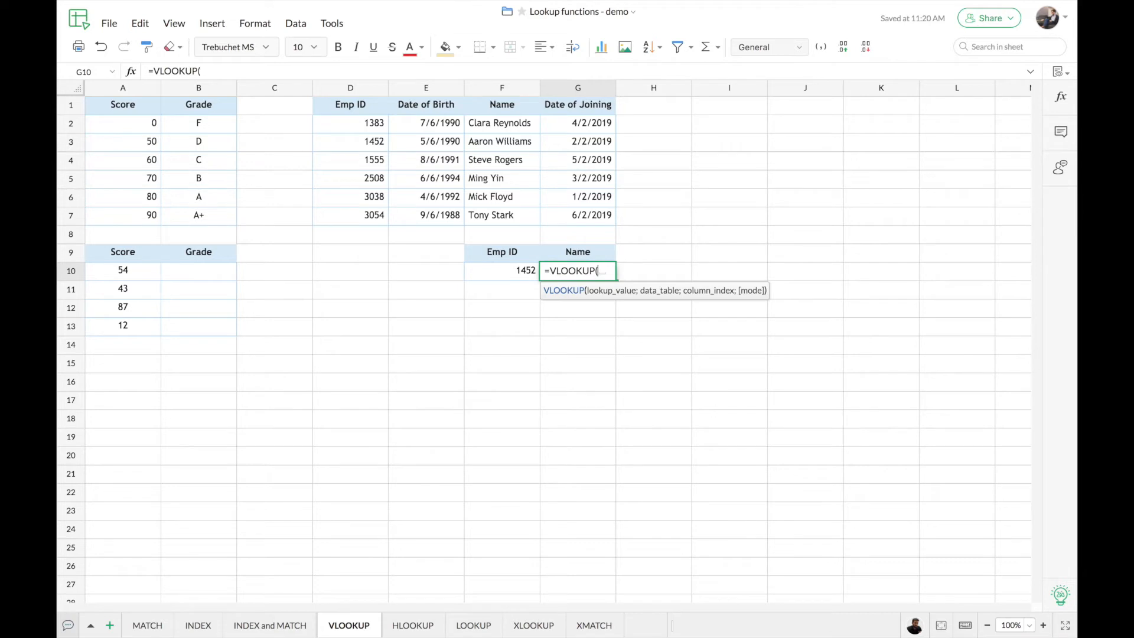
left_click(499, 271)
type(",")
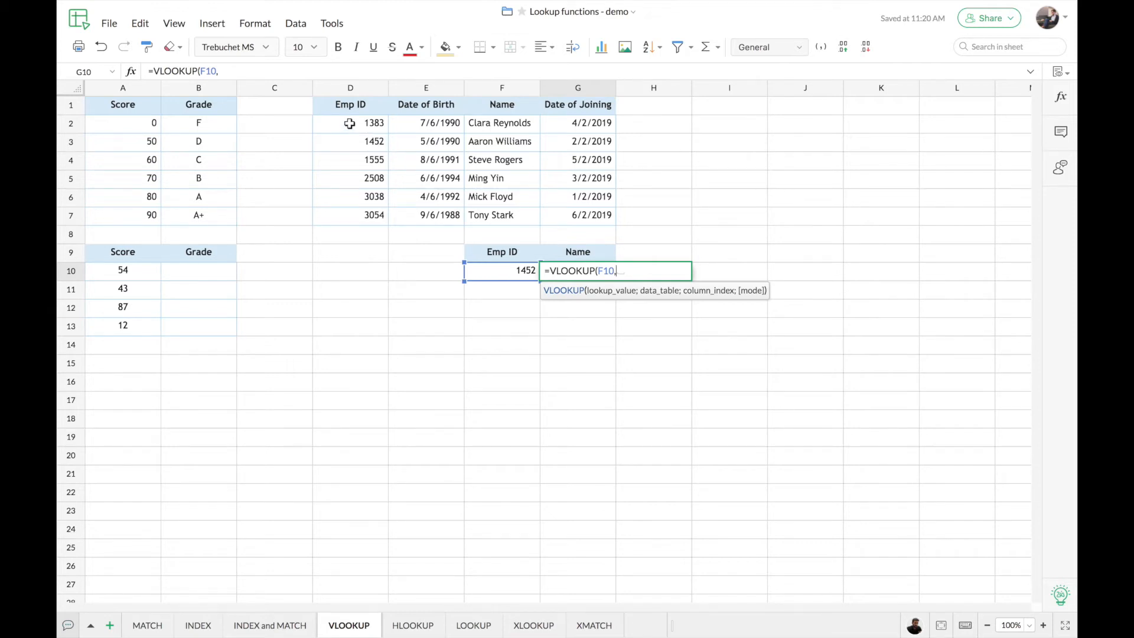
left_click_drag(349, 123, 585, 215)
type(",")
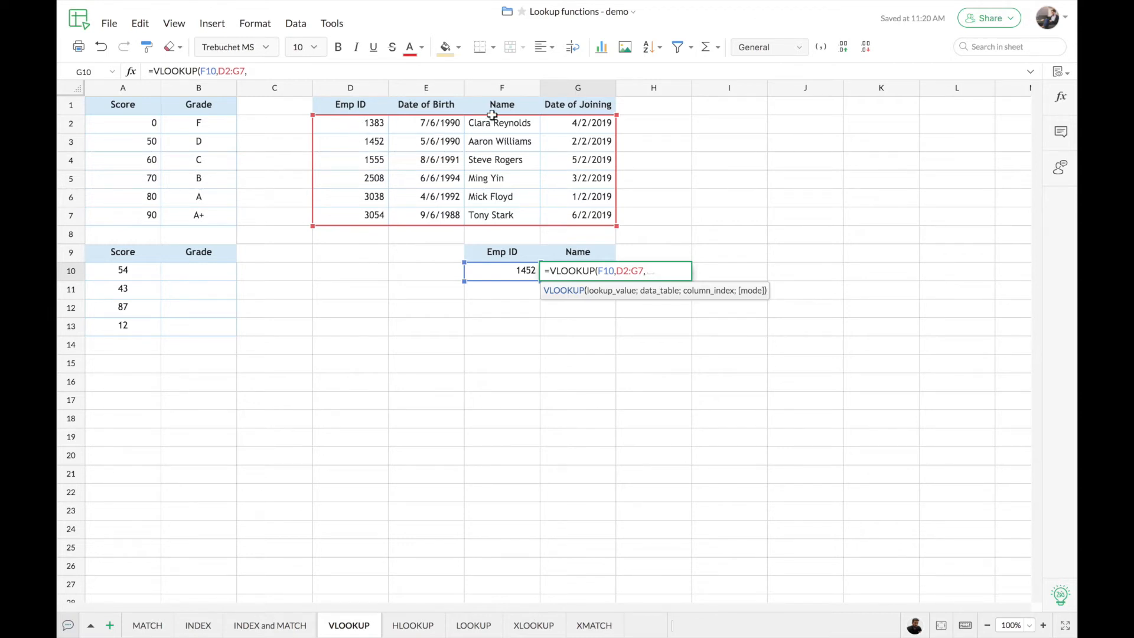
type("3")
type(",0")
type(")")
key("Return")
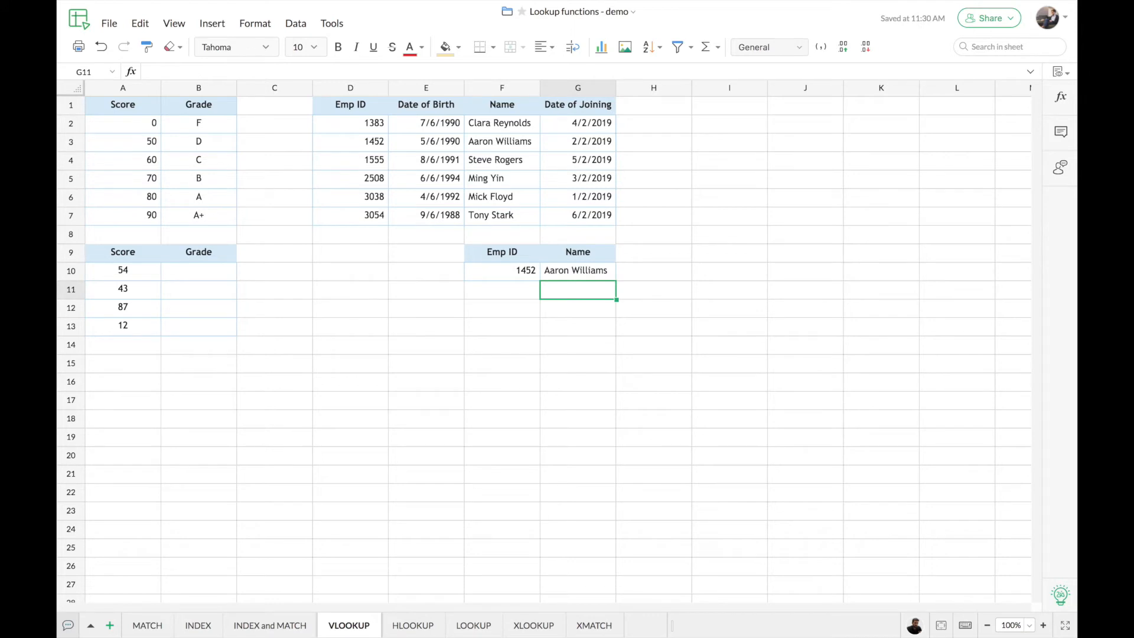
Step: Compare the VLOOKUP formula in G10 with the matching employee row in D3:F3
left_click(559, 272)
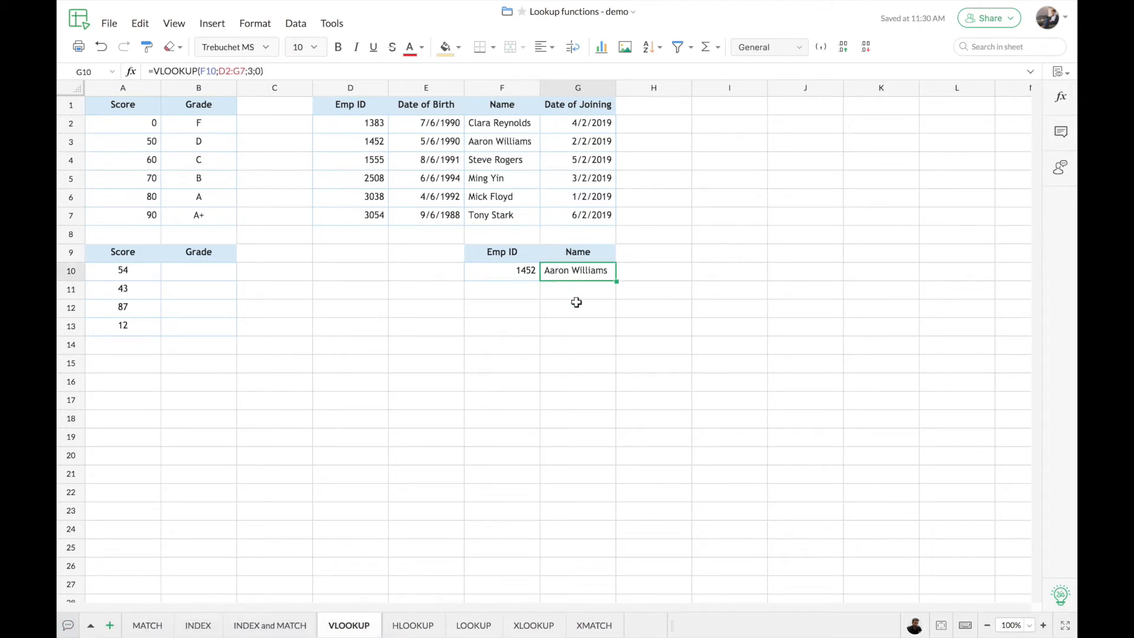
left_click_drag(360, 142, 481, 141)
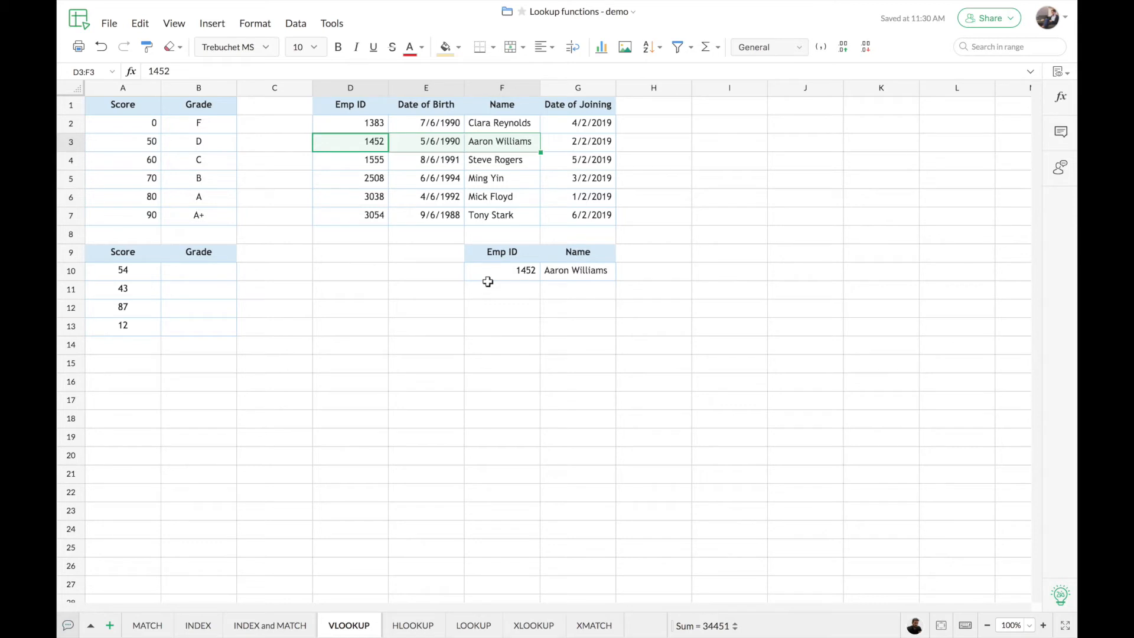
left_click(570, 272)
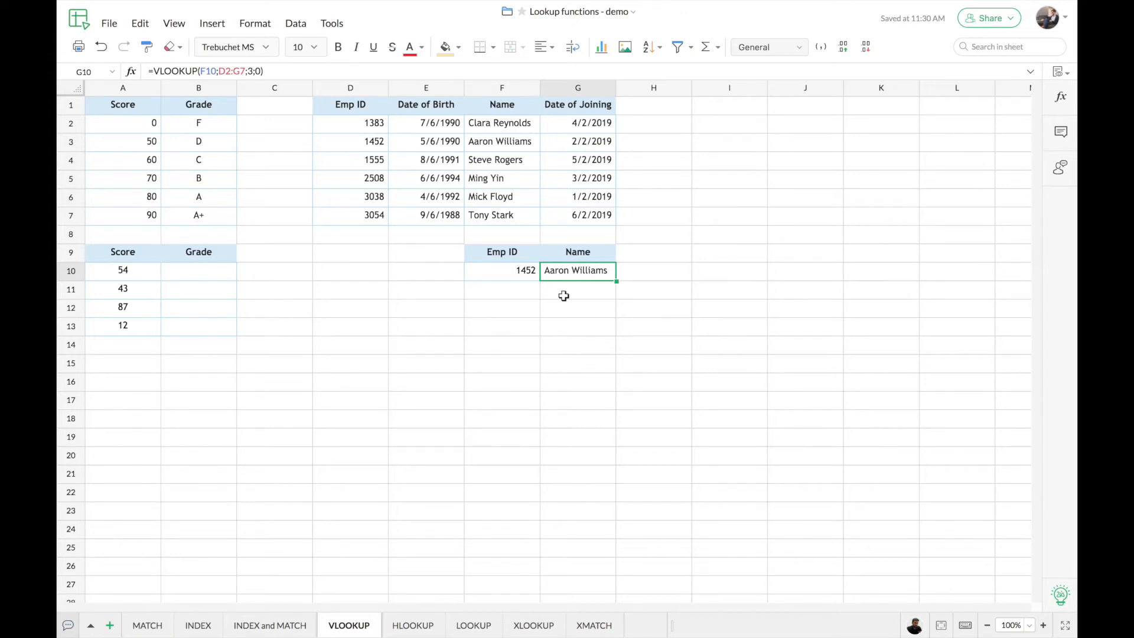
Step: Replace the employee ID in F10 with the ID listed in D5
left_click(495, 271)
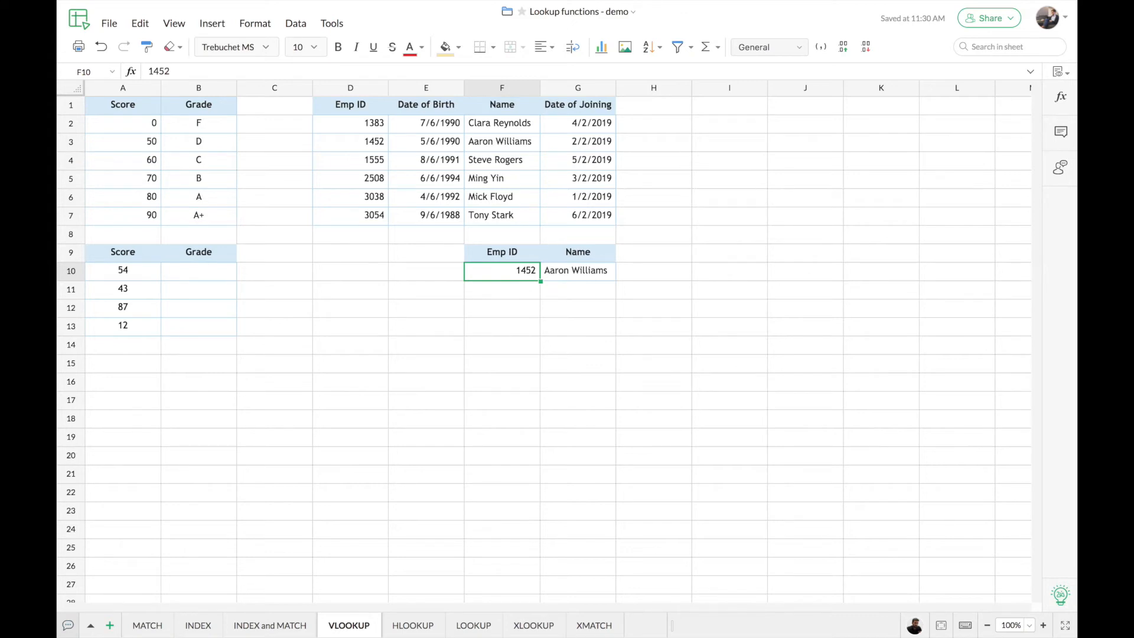
type("2508")
key("Return")
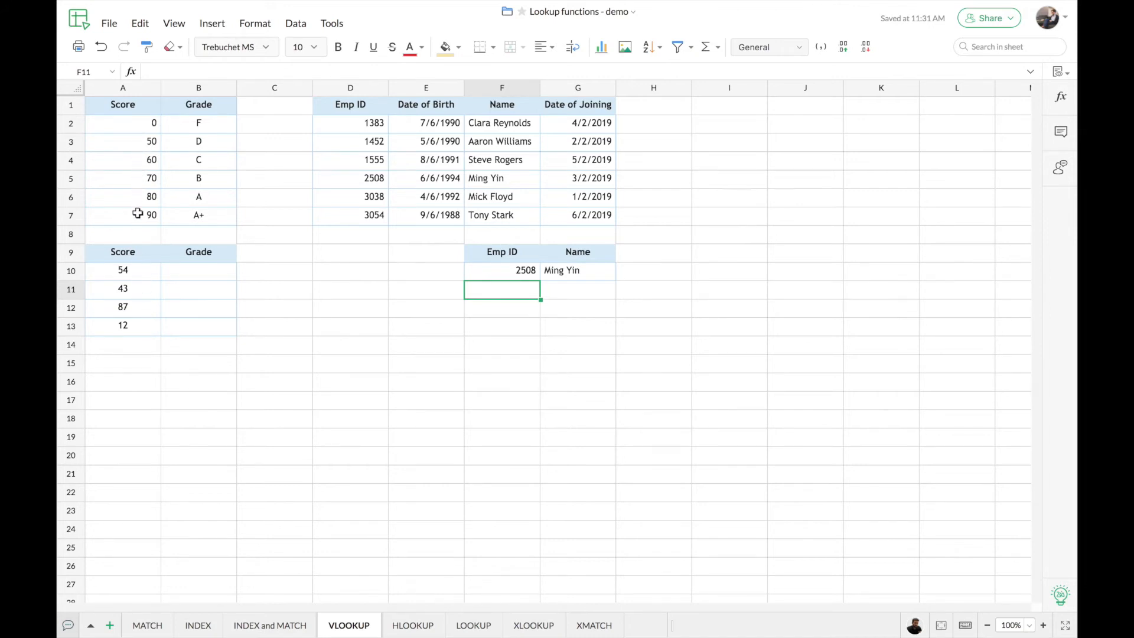
Step: Enter =VLOOKUP(A10,A2:B7,2) in B10 to return the grade for the score in A10
left_click(179, 276)
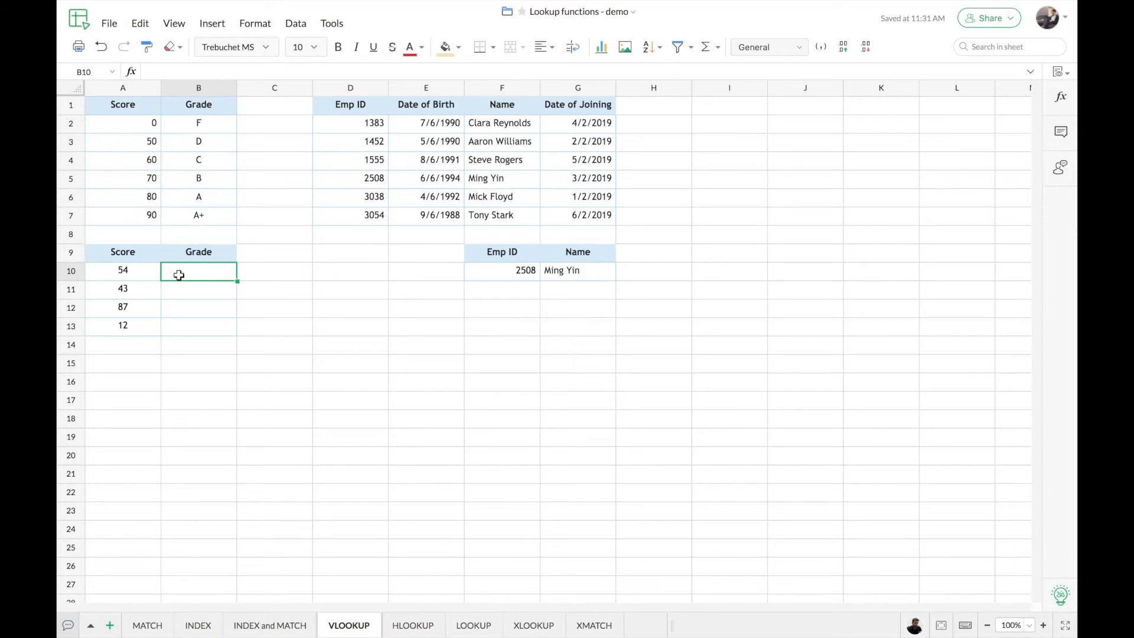
type("=VLOOKUP(")
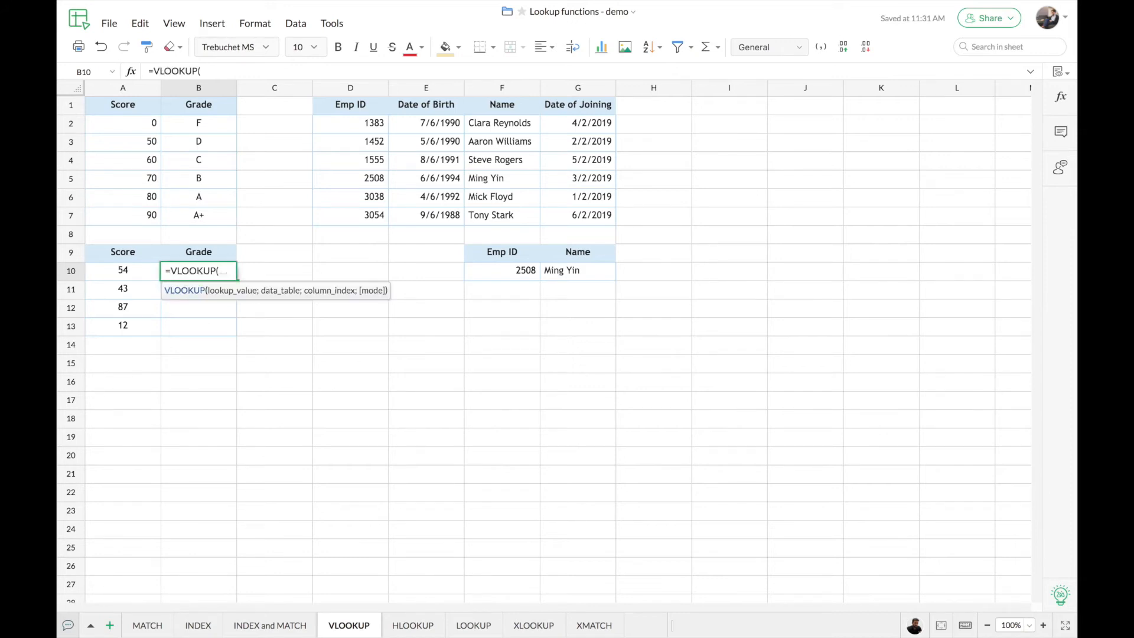
left_click(144, 270)
type(",")
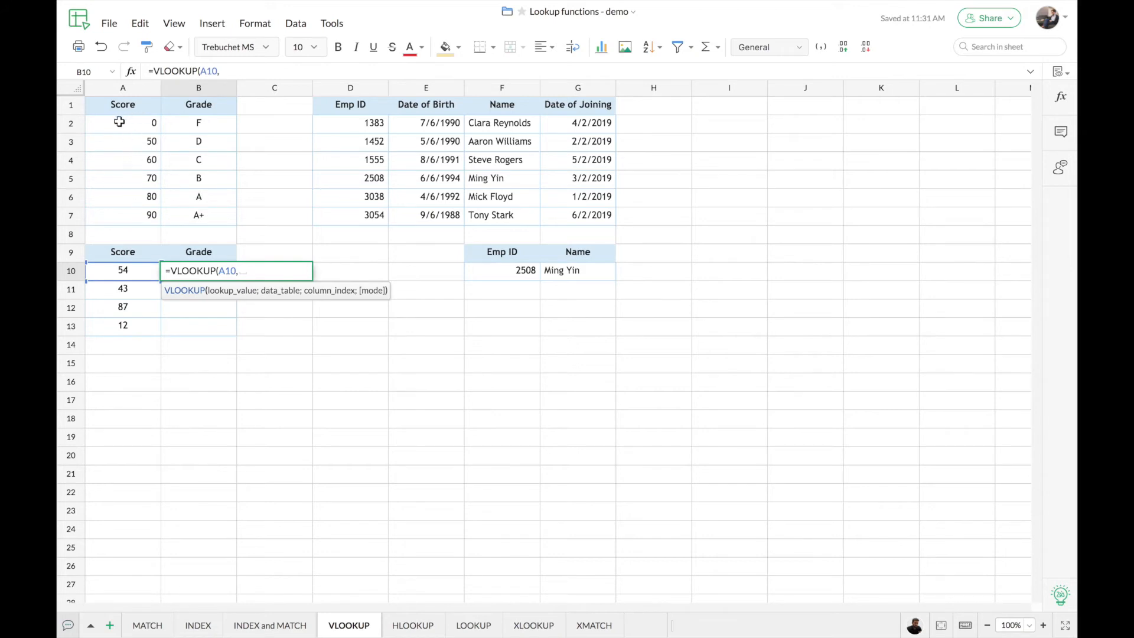
left_click_drag(119, 122, 183, 213)
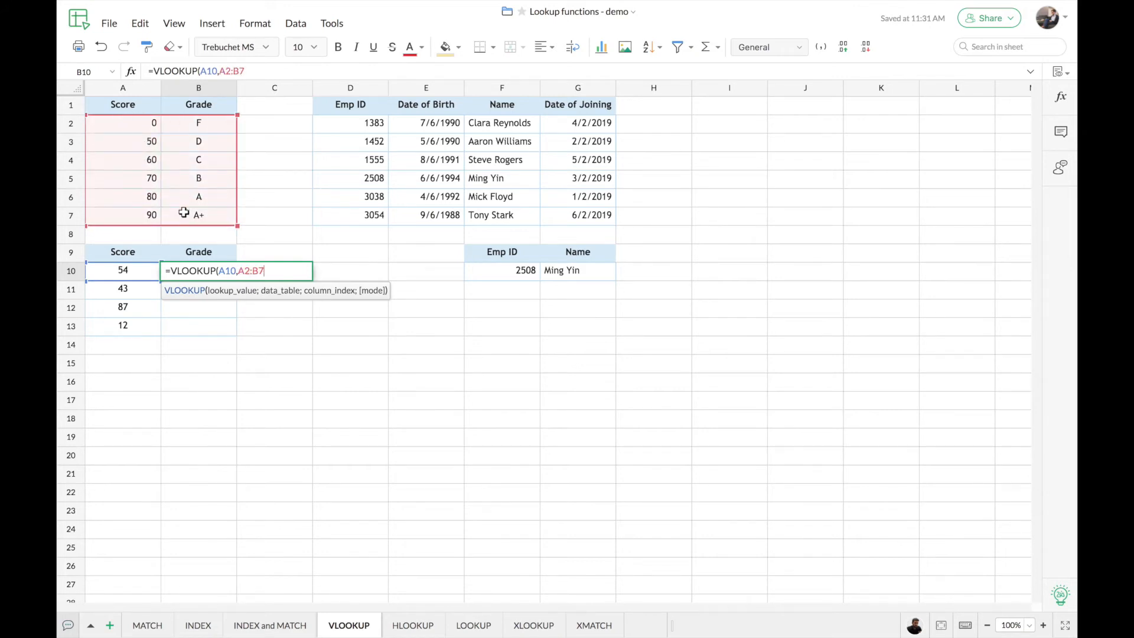
type(",")
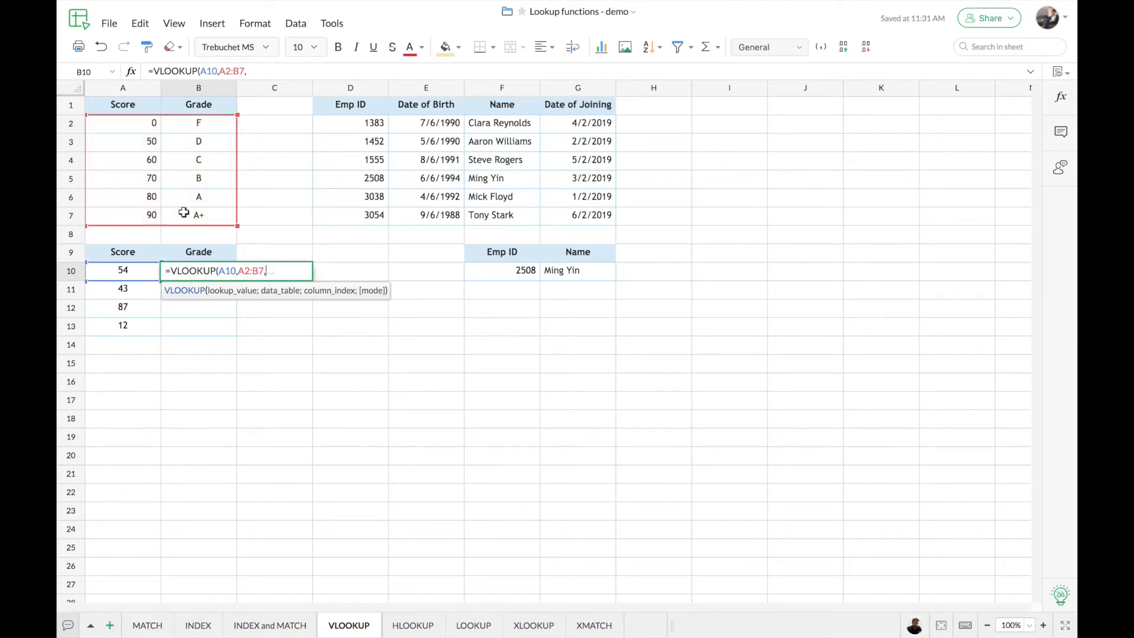
type("2")
type(")")
key("Return")
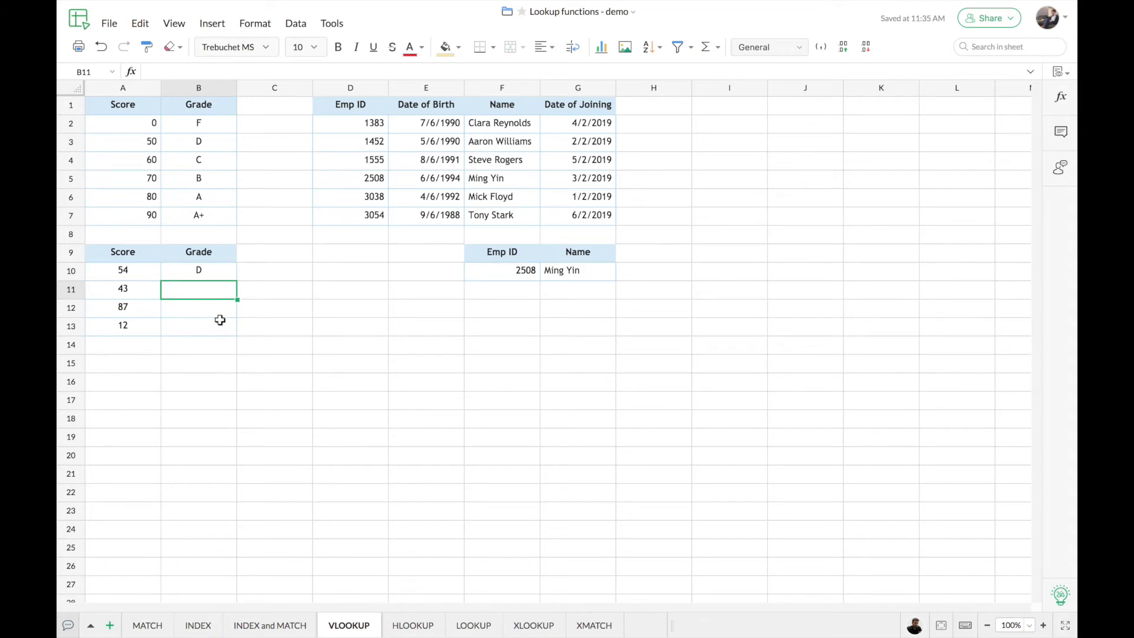
Step: Lock the table rows in the B10 formula by changing the range to A$2:B$7
left_click(220, 273)
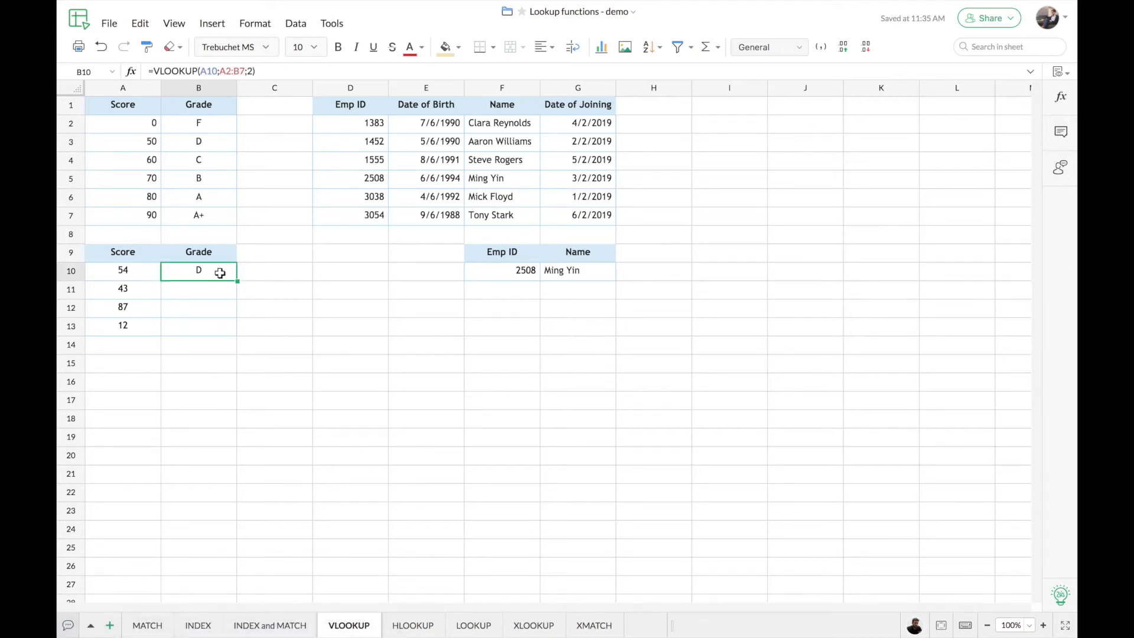
double_click(220, 272)
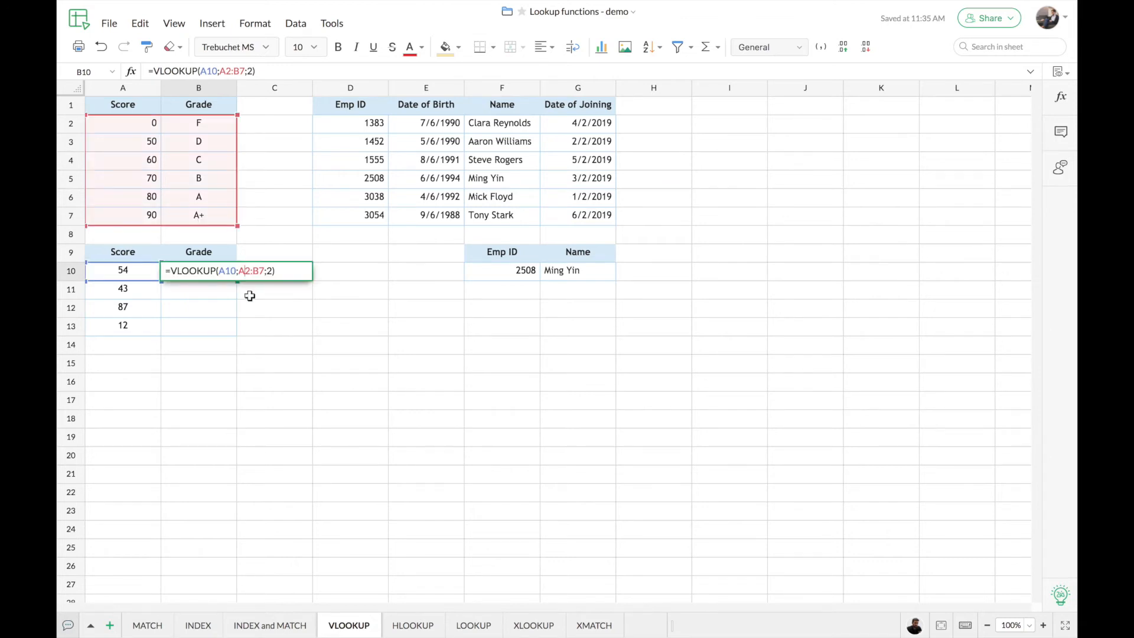
type("$2:B")
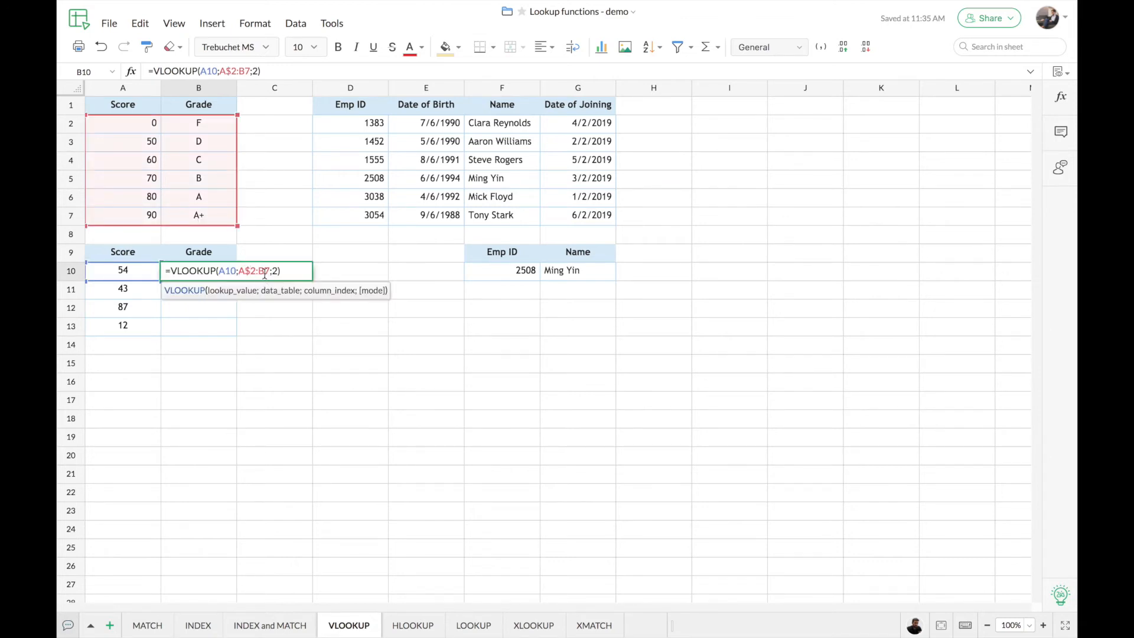
type("$")
key("Return")
Step: Fill the VLOOKUP formula from B10 down to B13 for the remaining scores
left_click(222, 274)
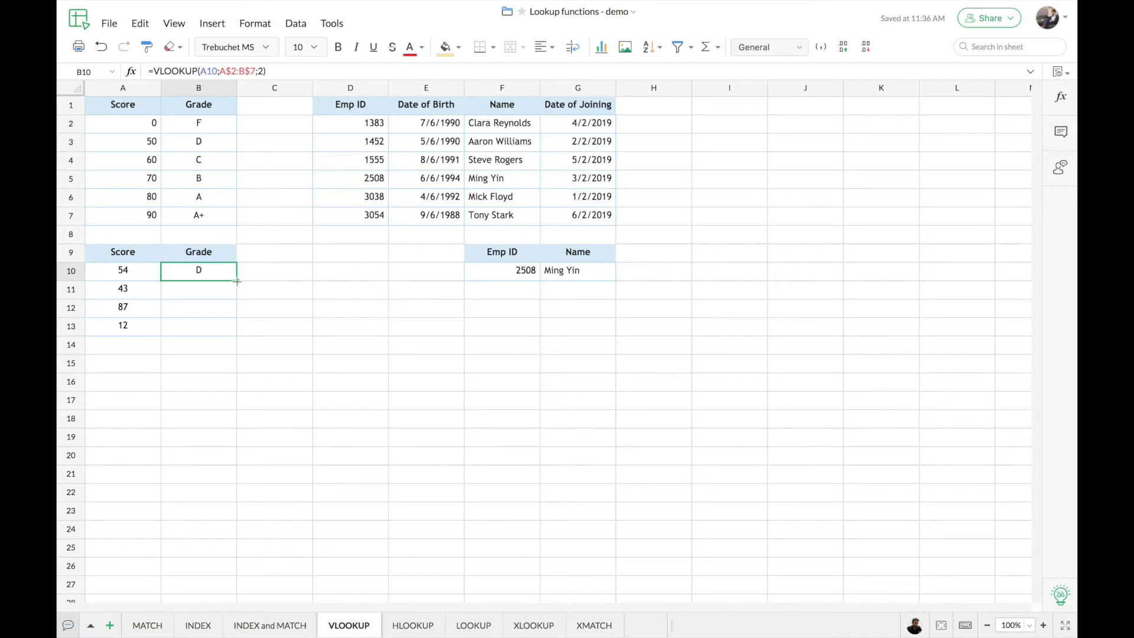
left_click_drag(236, 282, 237, 334)
left_click(299, 302)
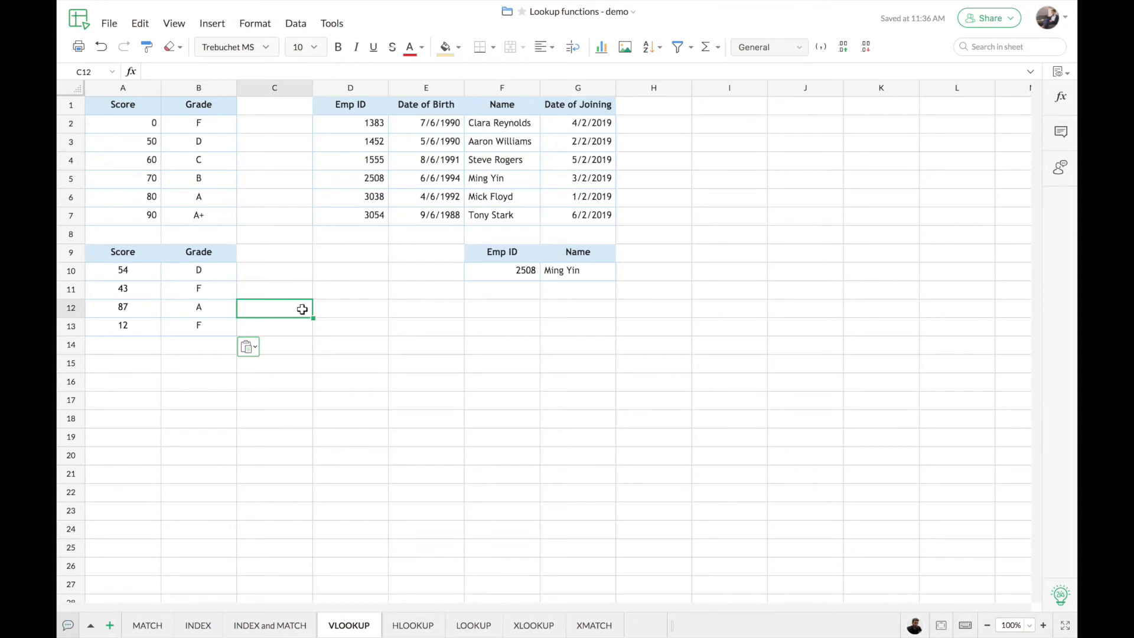
Step: On the HLOOKUP sheet, enter =HLOOKUP(J7,J2:O4,3,0) in K7 to return the mass number of Carbon
left_click(411, 625)
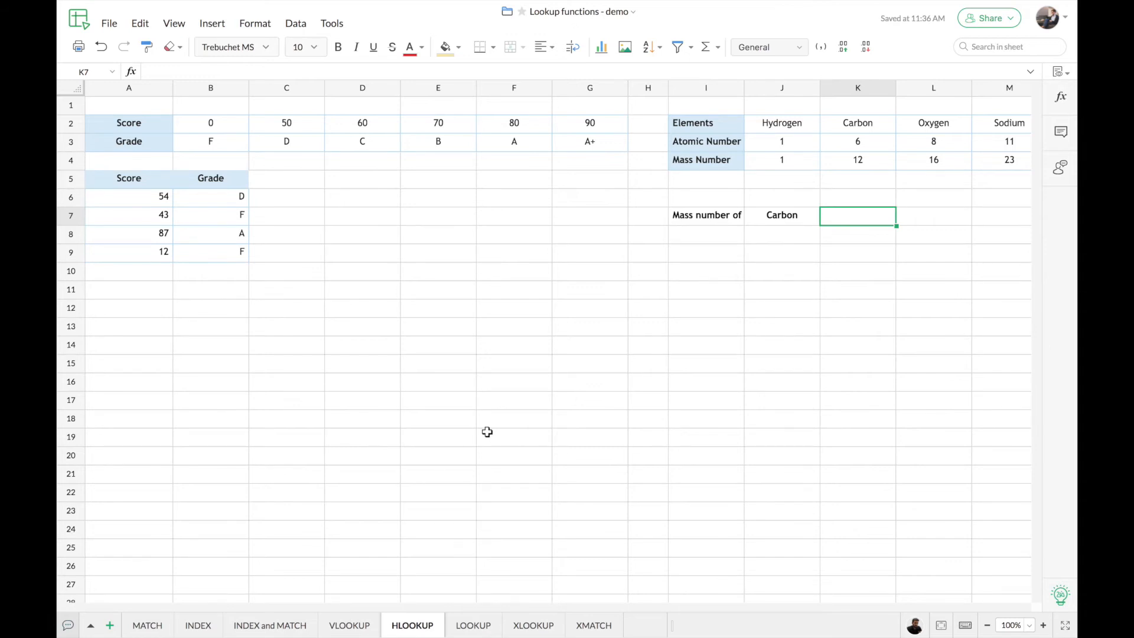
scroll(486, 432, "right", 3)
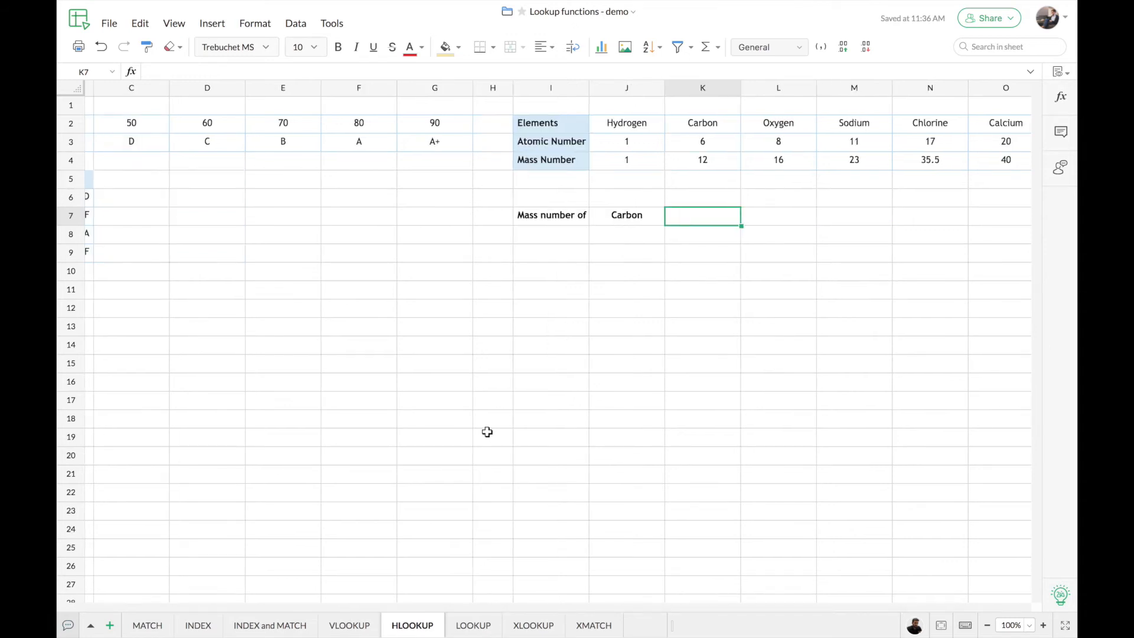
scroll(486, 432, "right", 5)
scroll(487, 432, "right", 1)
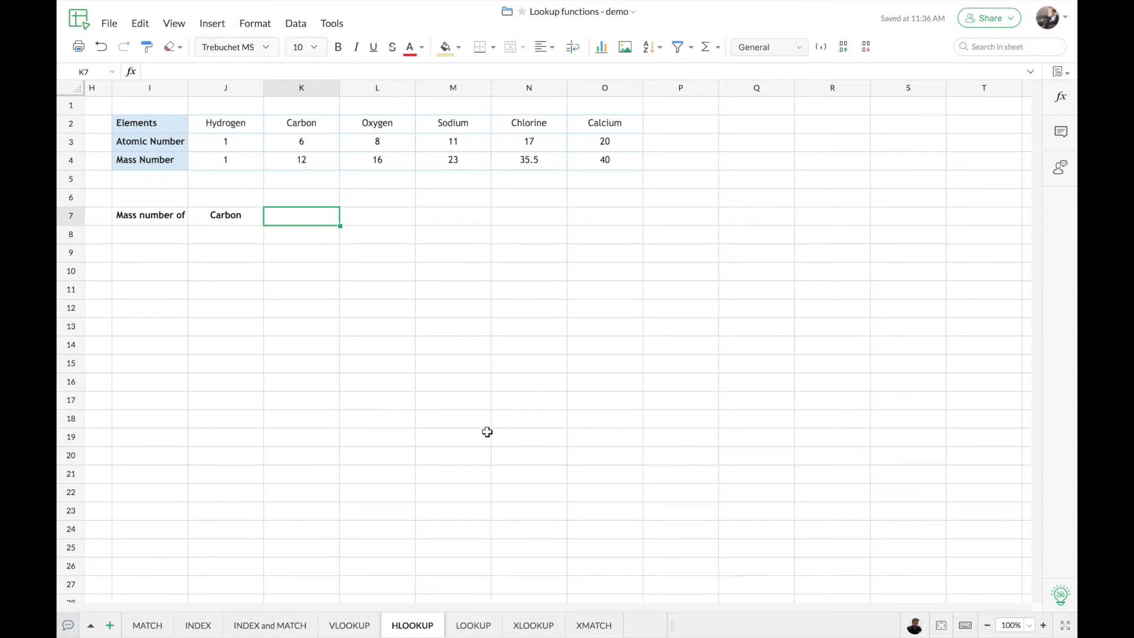
type("=hl")
key("Tab")
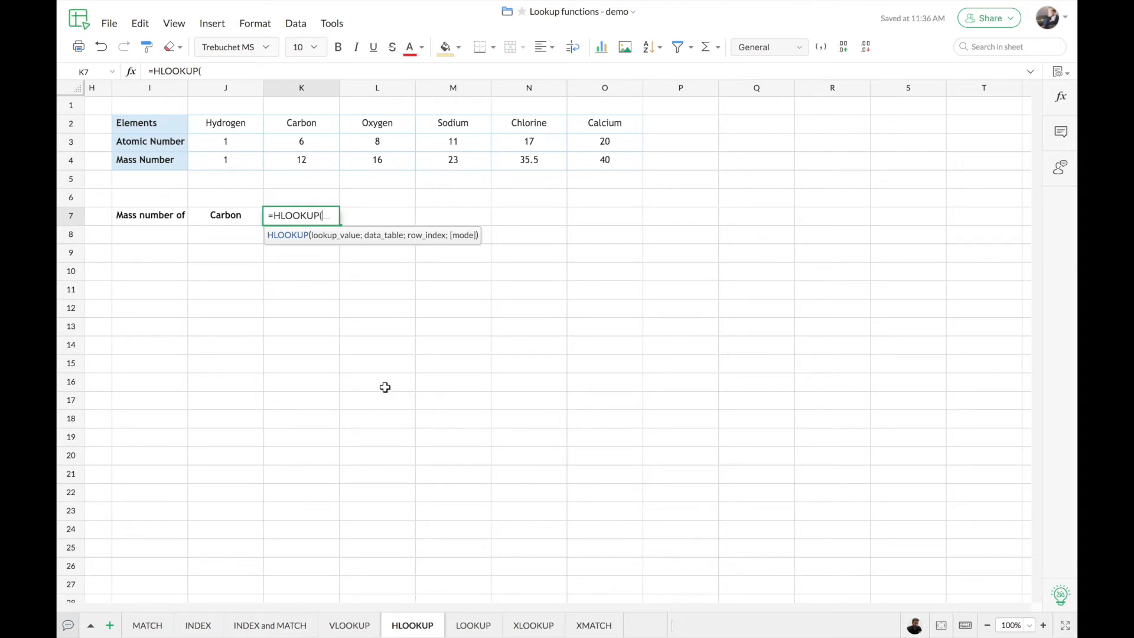
left_click(246, 218)
type(",")
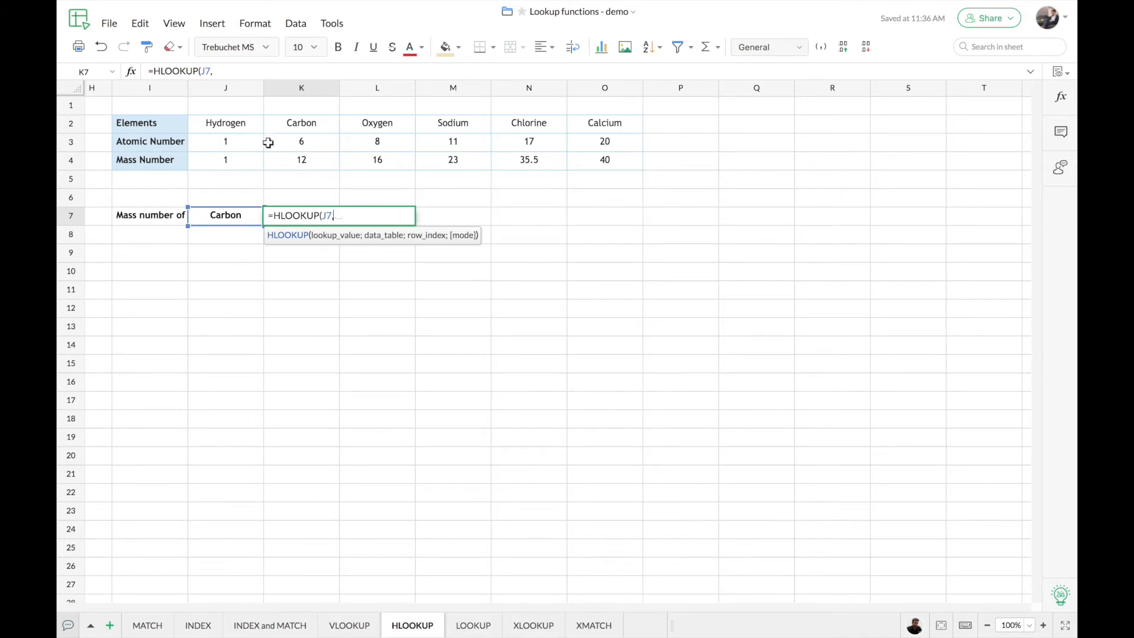
left_click_drag(251, 124, 580, 165)
type(",")
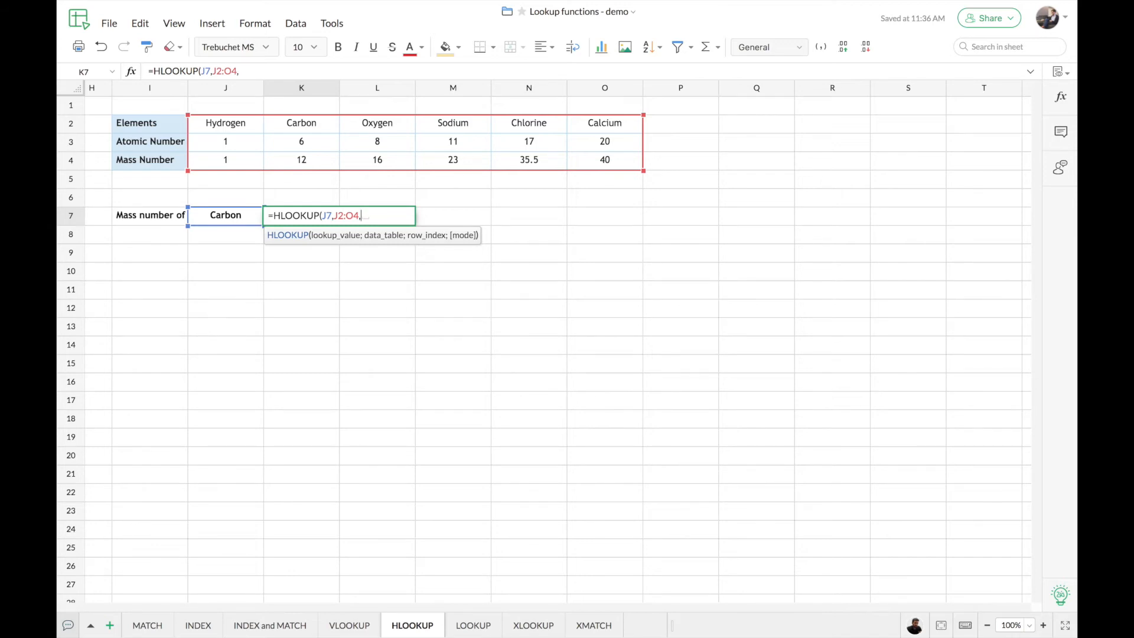
type("3,0")
key("Return")
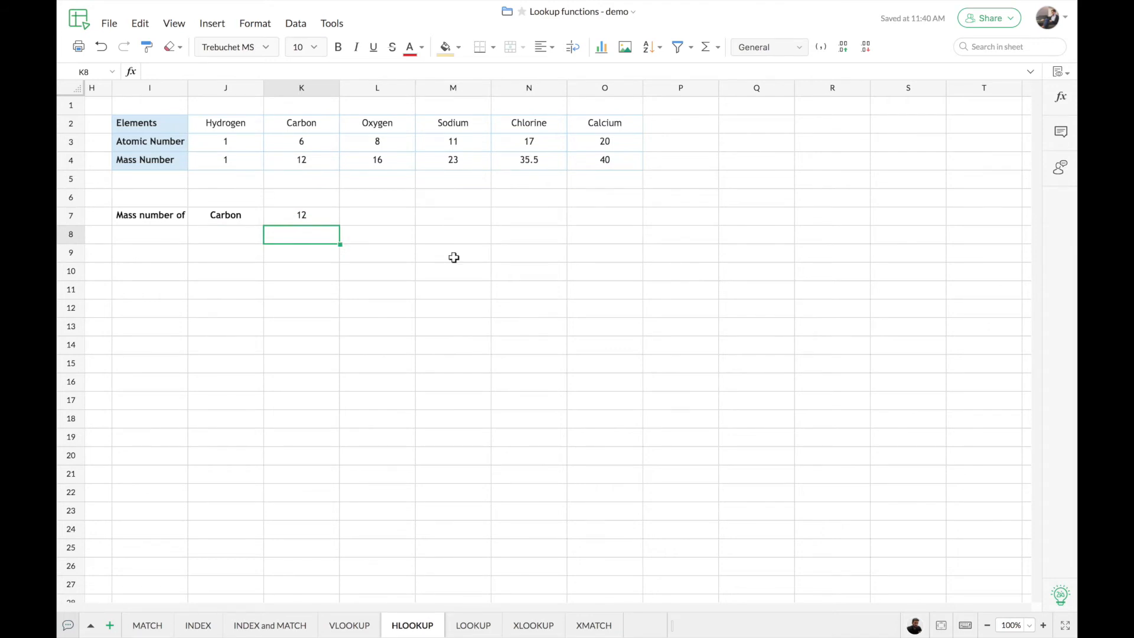
Step: Examine the HLOOKUP formula in B6 and the score and grade range it refers to
scroll(453, 257, "left", 10)
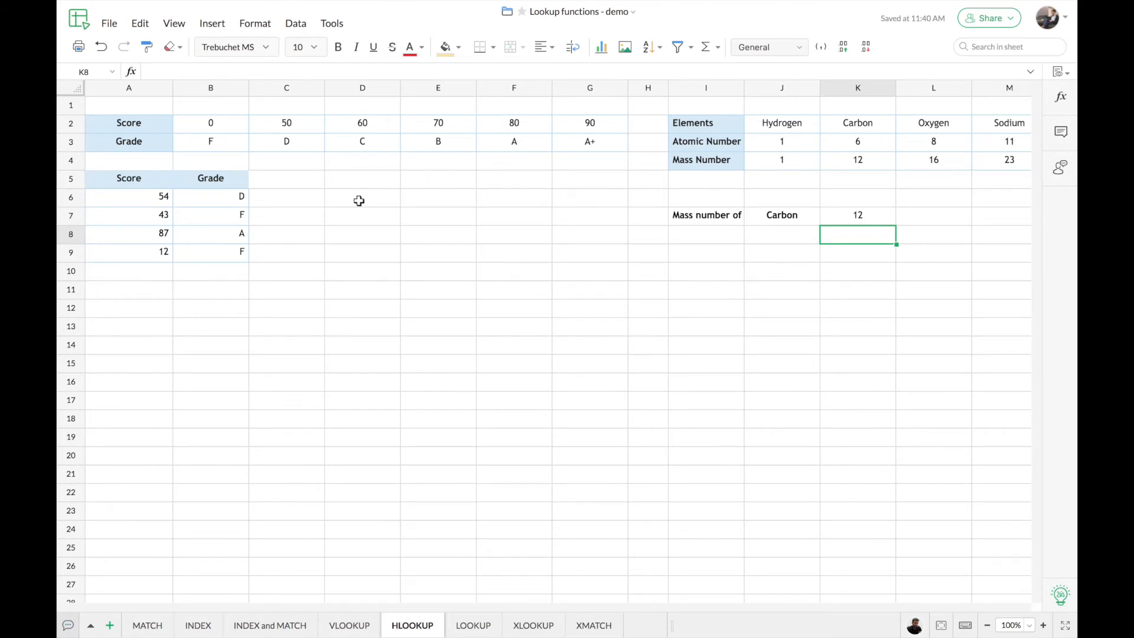
double_click(205, 203)
key("Escape")
double_click(205, 203)
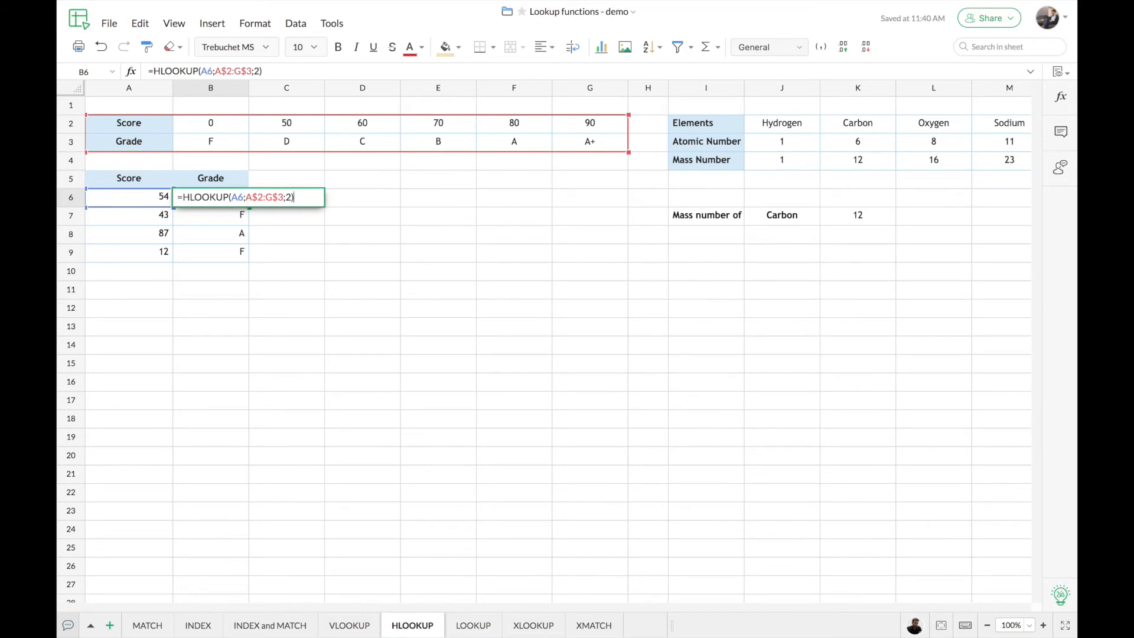
key("Return")
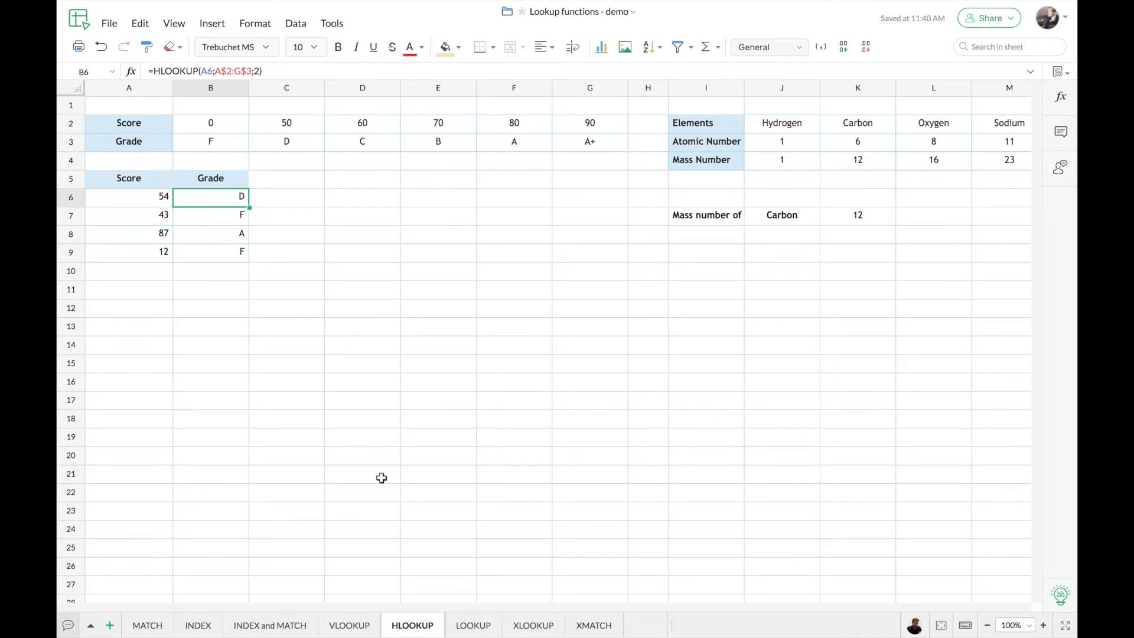
Step: On the LOOKUP sheet, enter =LOOKUP(G2,A2:A7,C2:C7) in G3 to return the name for the employee ID
left_click(473, 625)
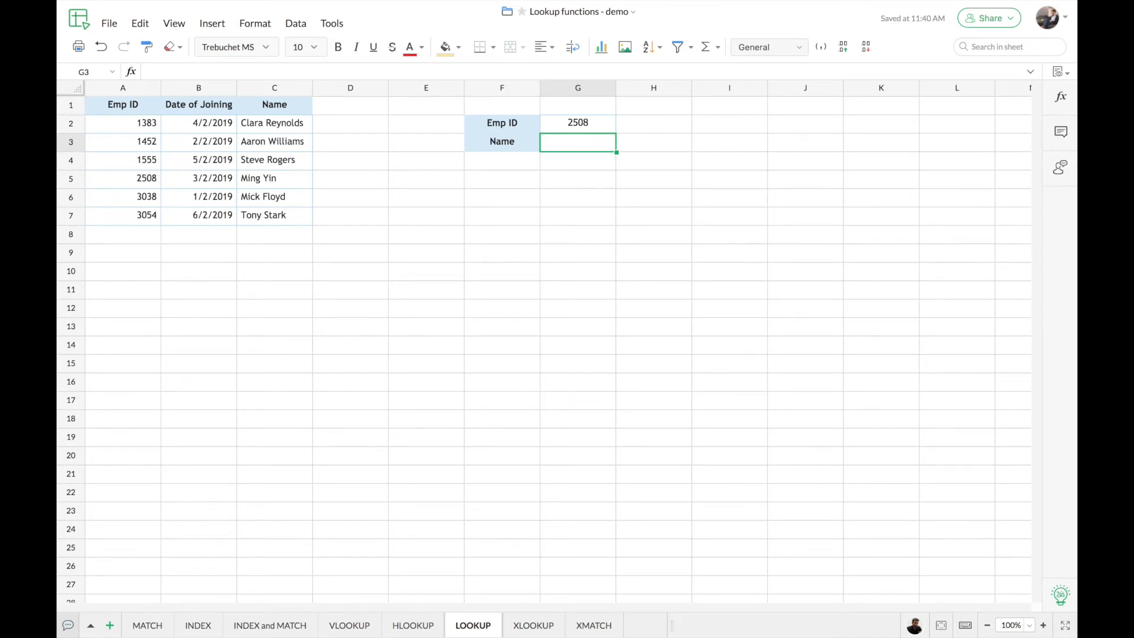
type("=LOOKUP(")
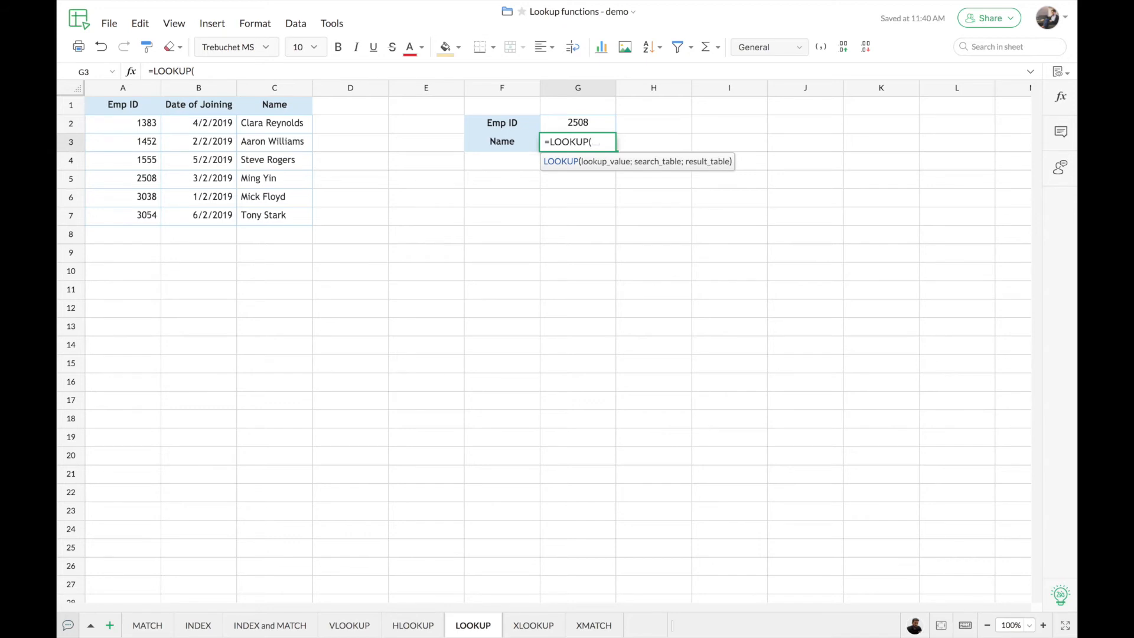
left_click(603, 124)
type(",")
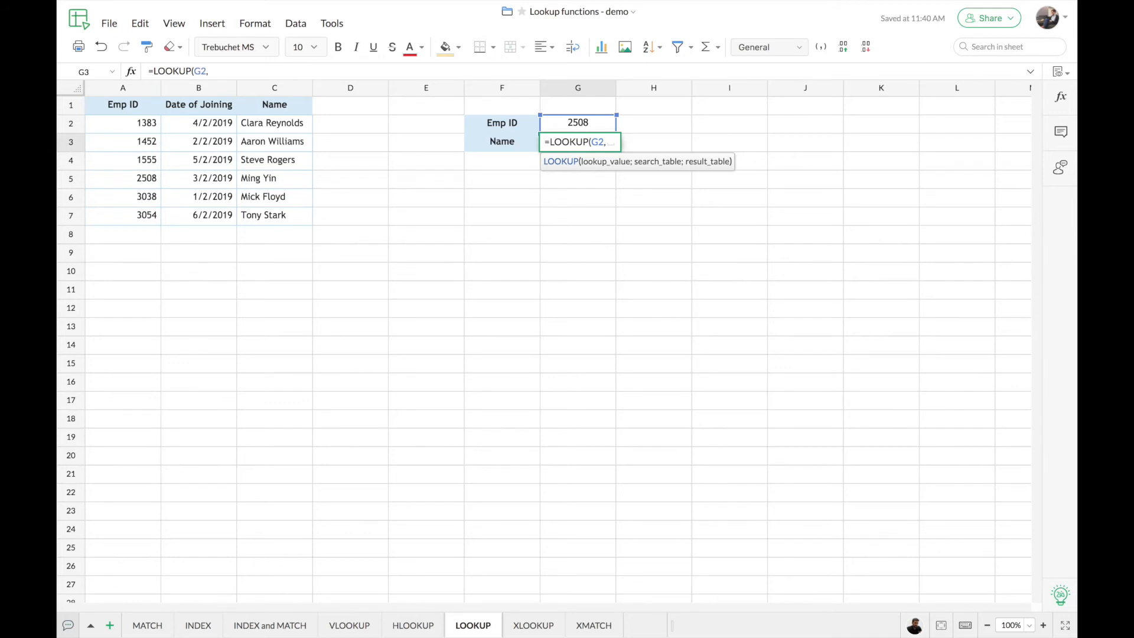
left_click_drag(128, 123, 137, 216)
type(",")
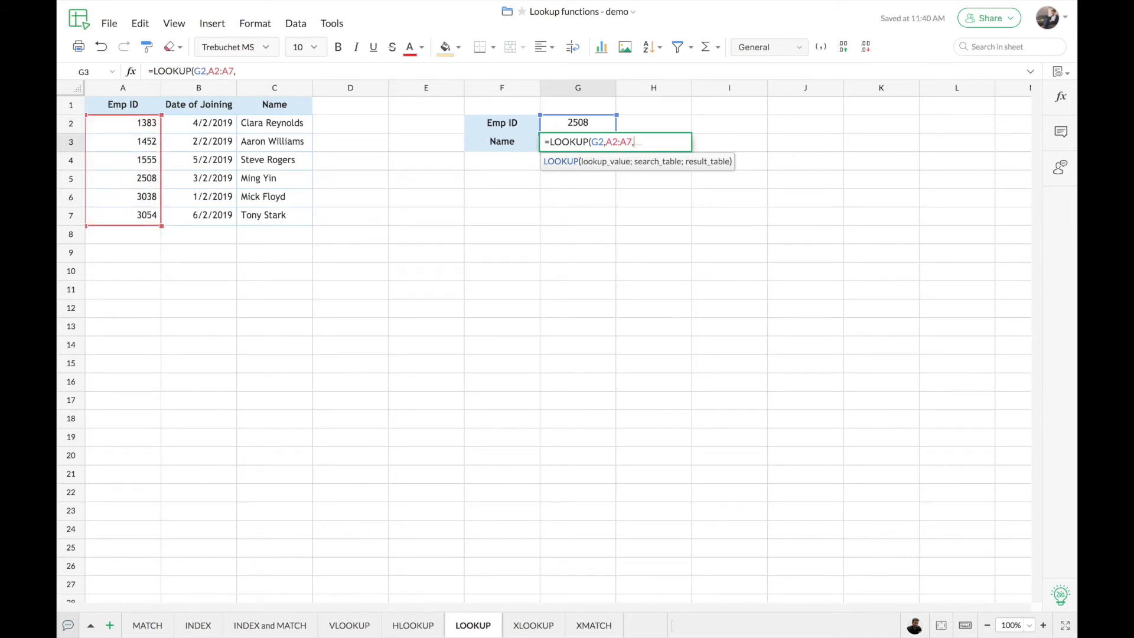
left_click_drag(254, 124, 279, 214)
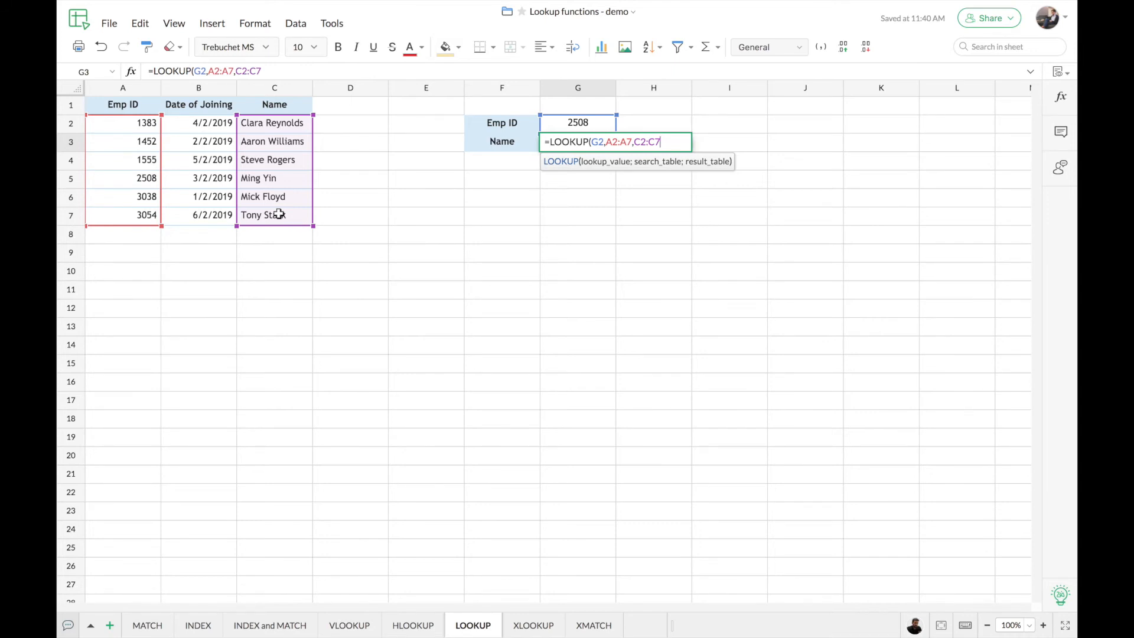
key("Return")
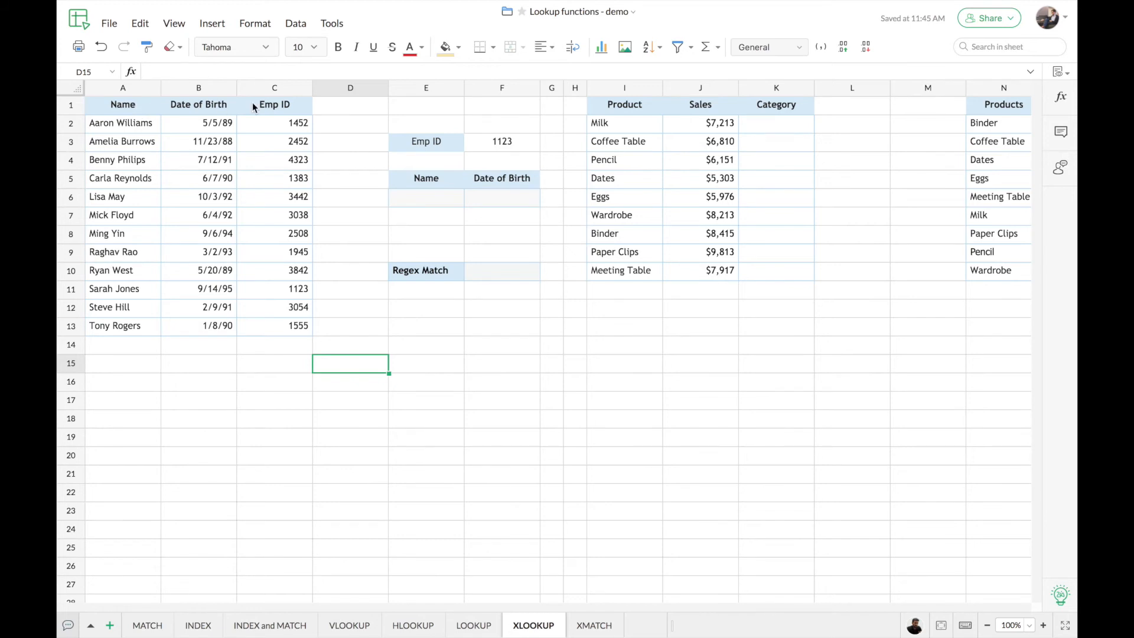
Step: On the XLOOKUP sheet, start an XLOOKUP formula in E6 with lookup value F3 and search range C2:C13
left_click(429, 143)
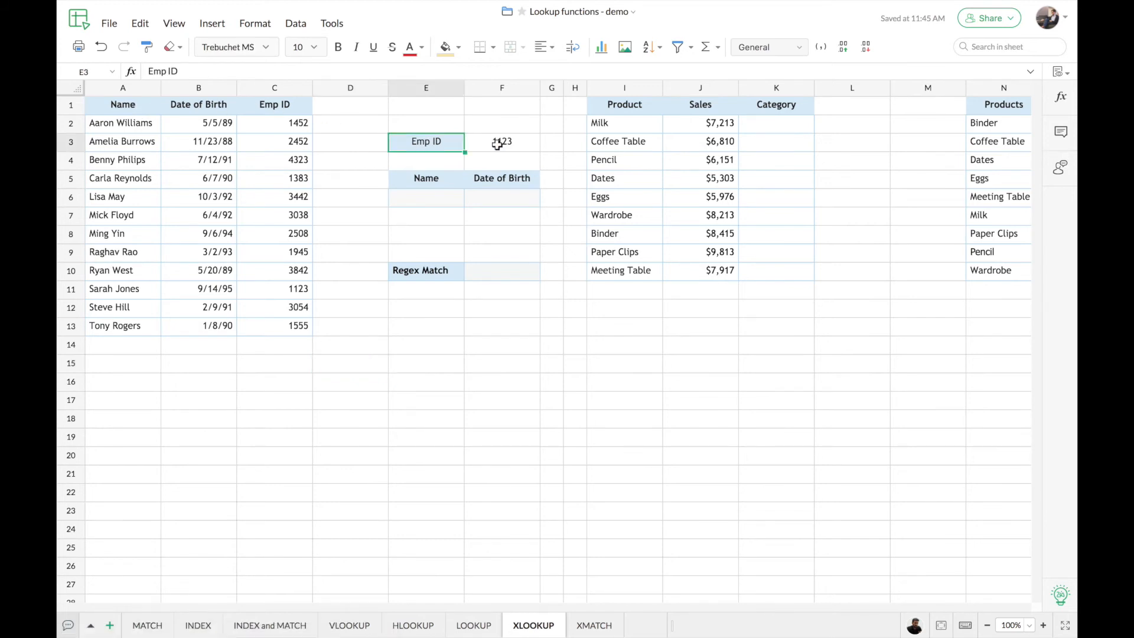
left_click(498, 144)
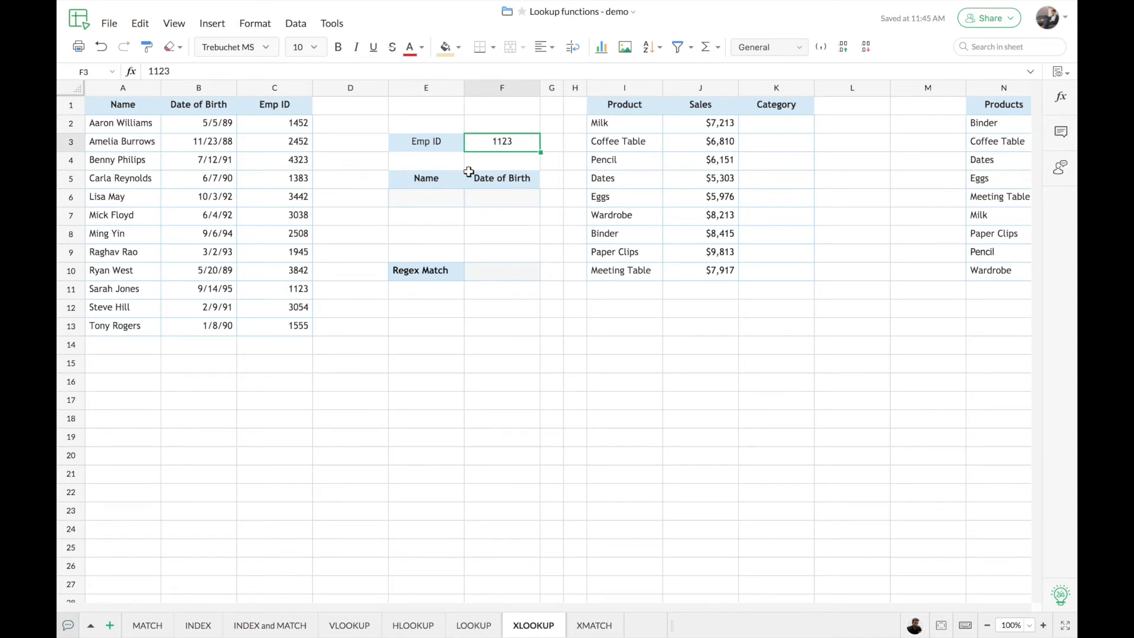
left_click(426, 196)
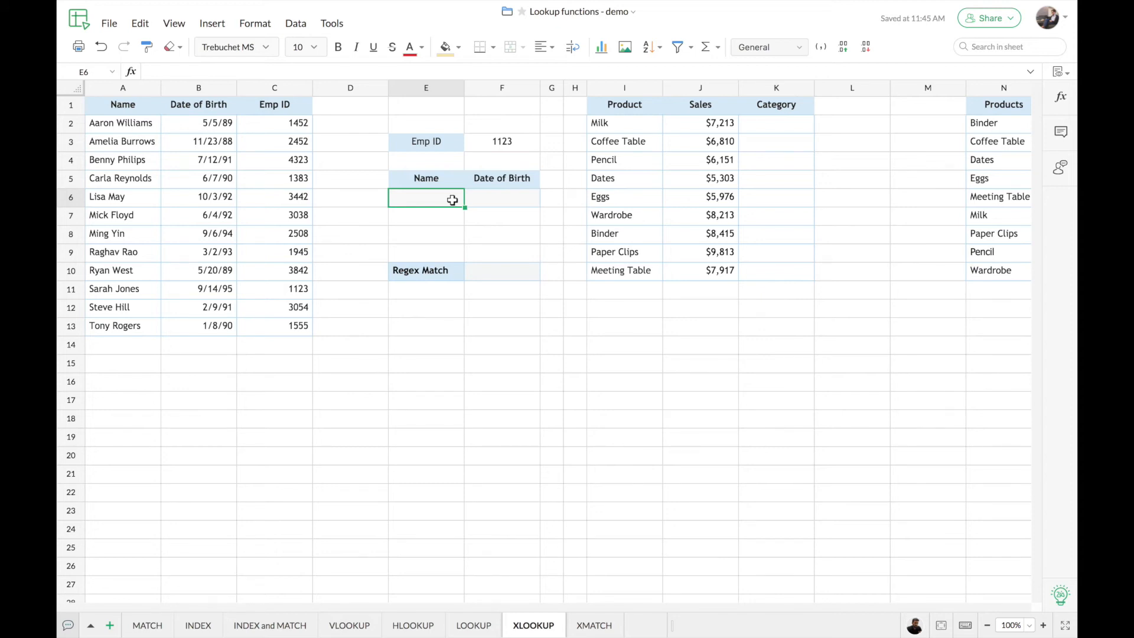
type("=XLOOKUP(")
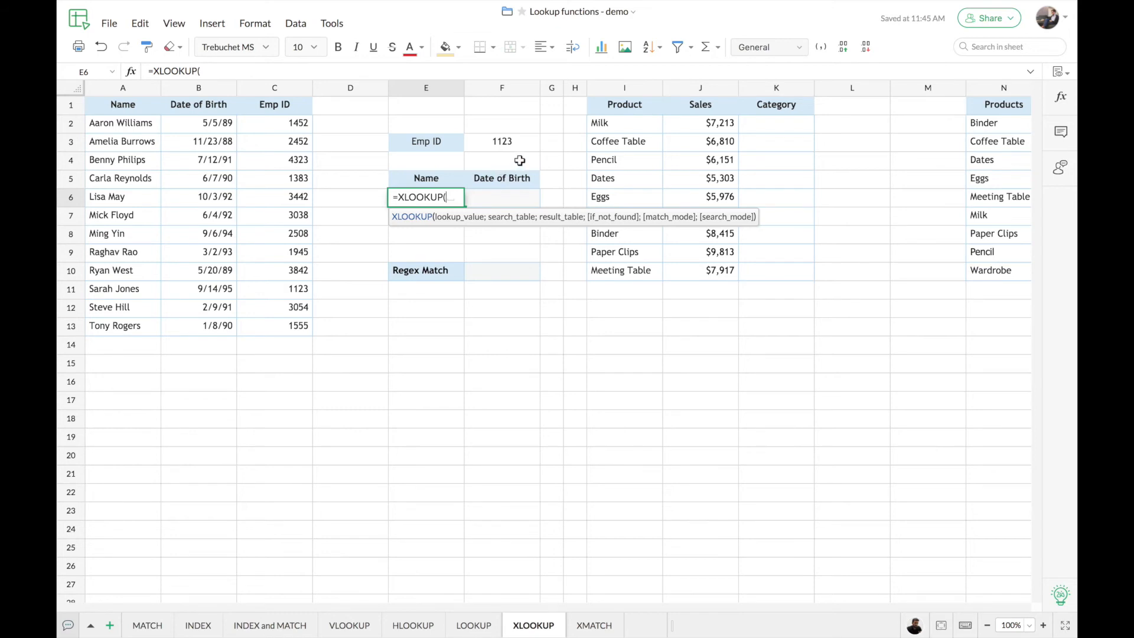
left_click(510, 143)
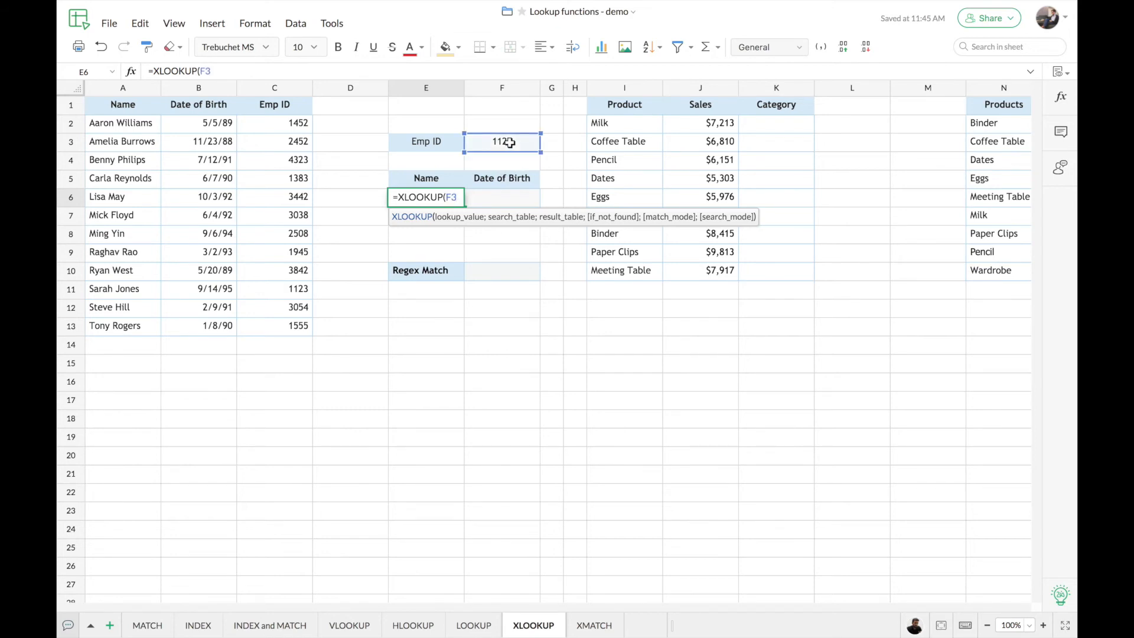
type(",")
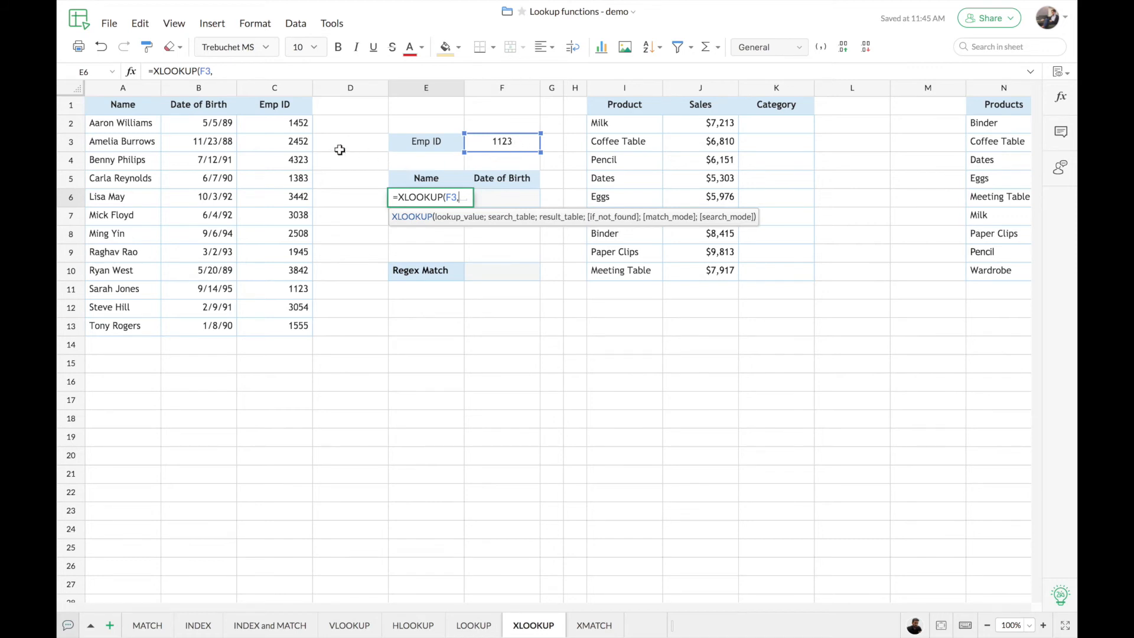
left_click_drag(277, 123, 290, 323)
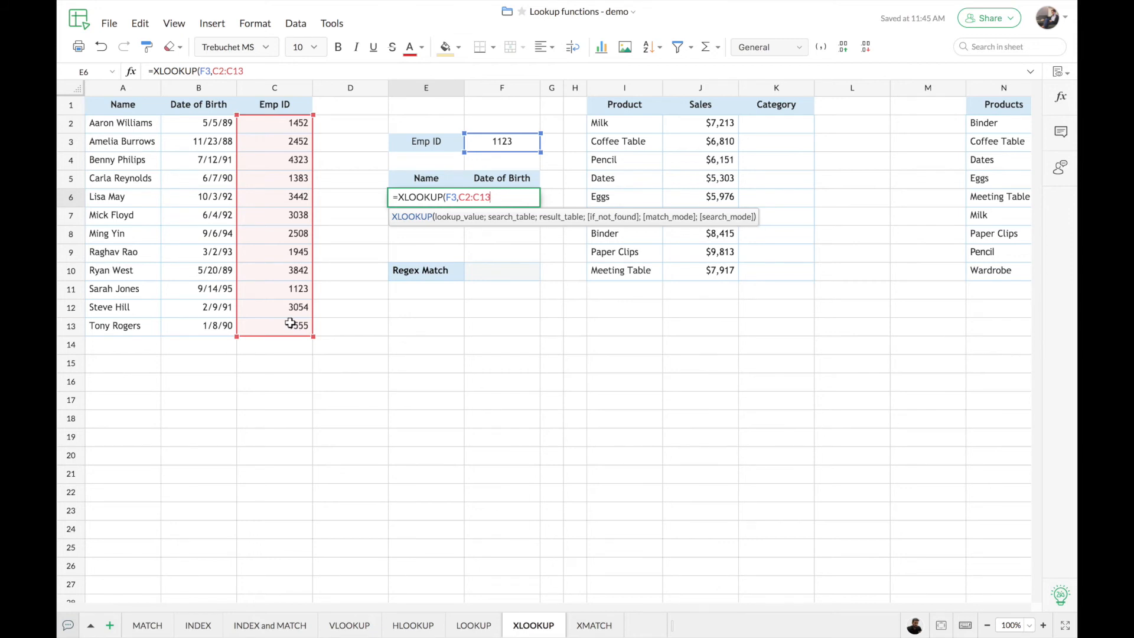
type(",")
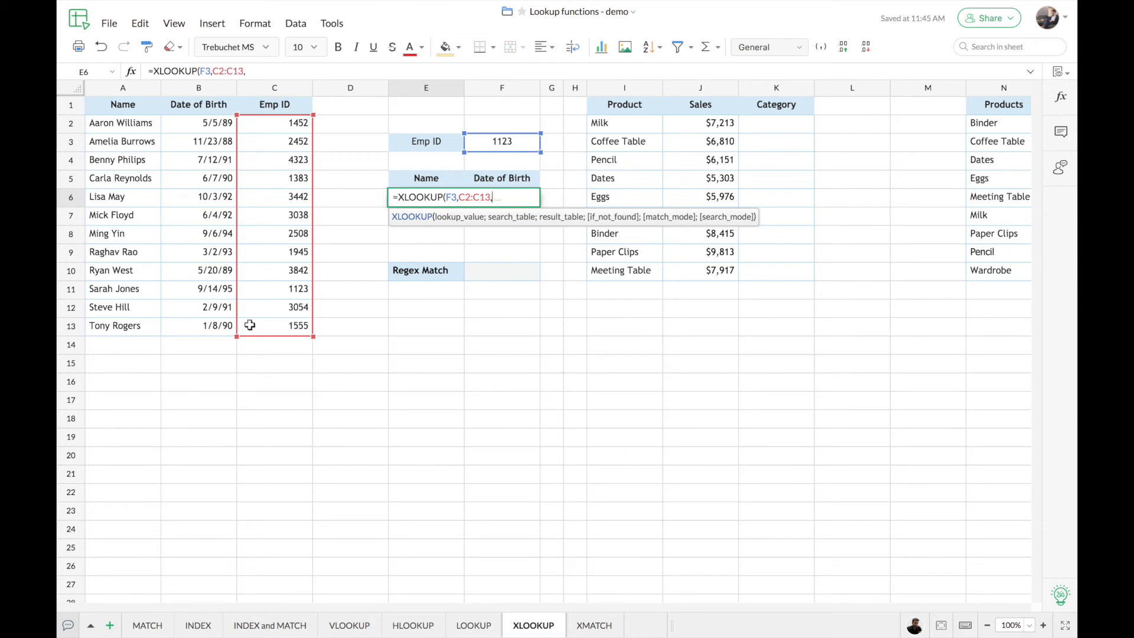
Step: Complete the E6 formula with result range A2:B13 and the not-found text "Invalid Emp Id"
left_click(120, 123)
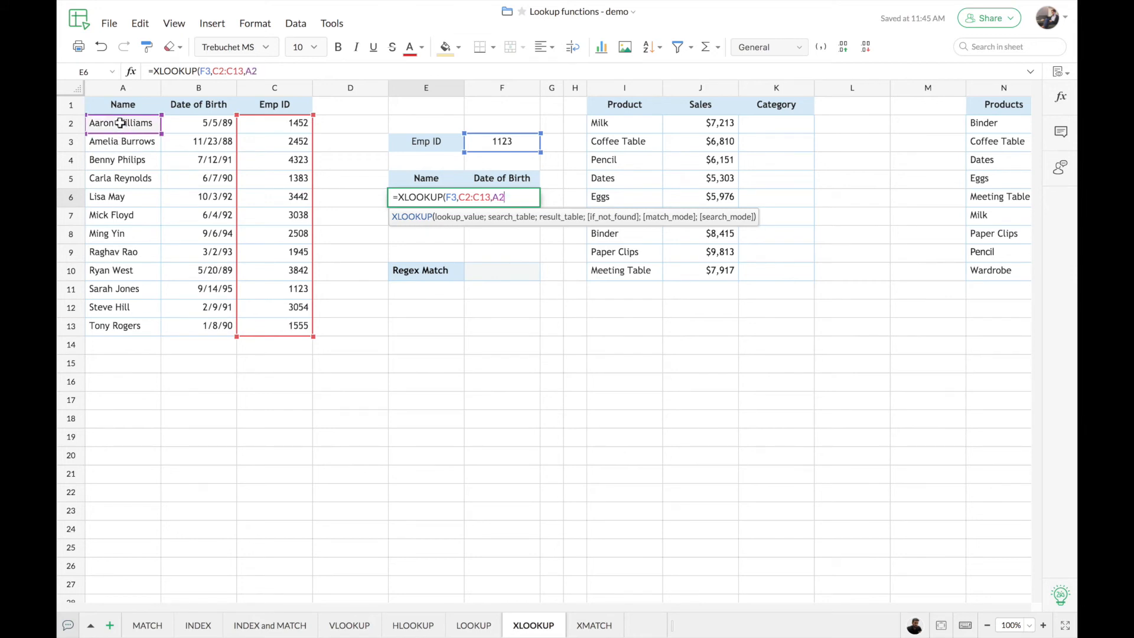
left_click(180, 134)
left_click_drag(120, 123, 189, 324)
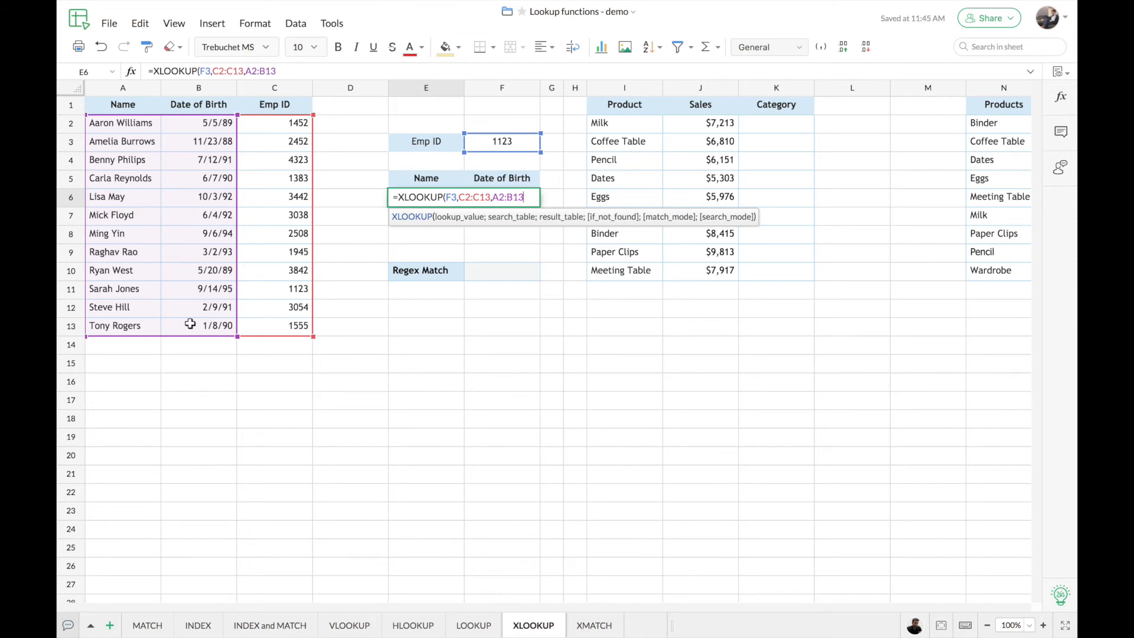
type(",")
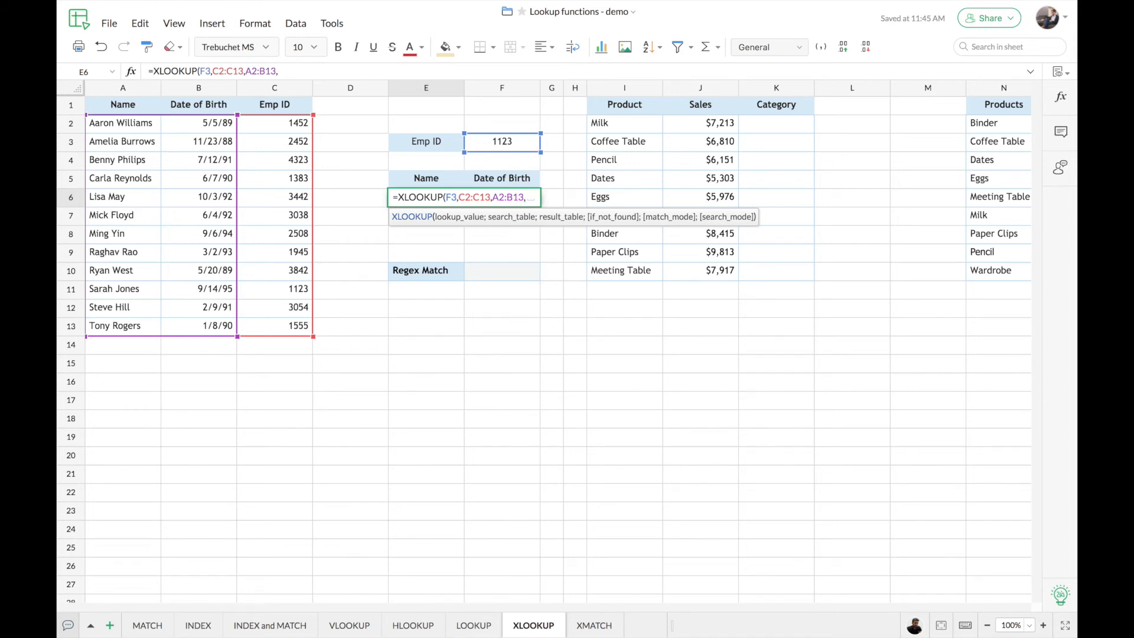
type("\"")
type("Invalid Emp Id\"")
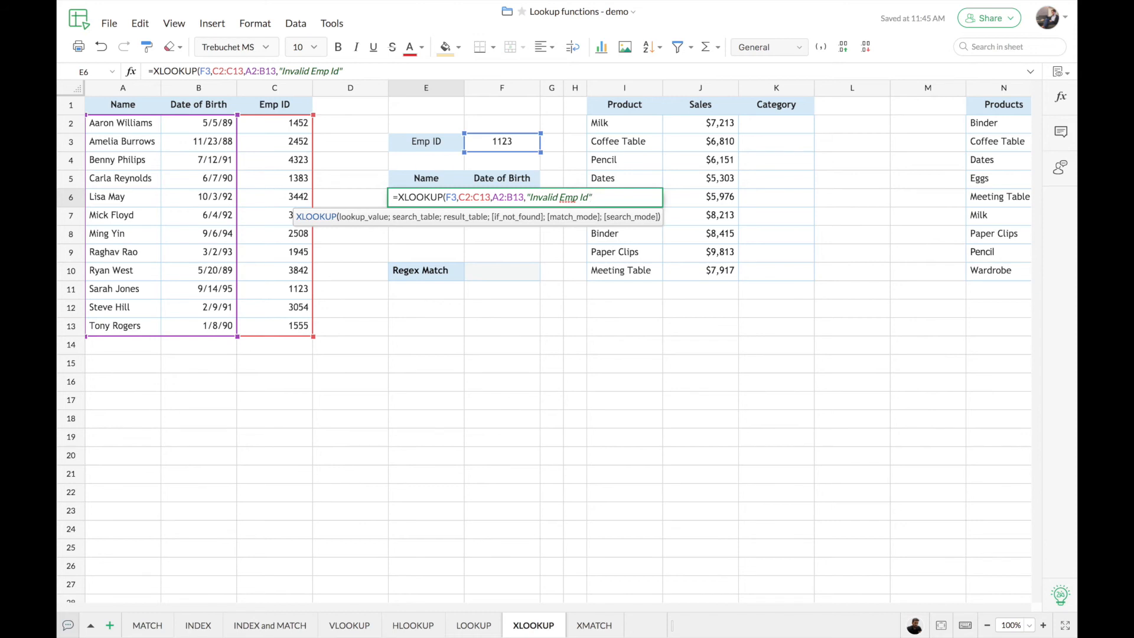
key("Return")
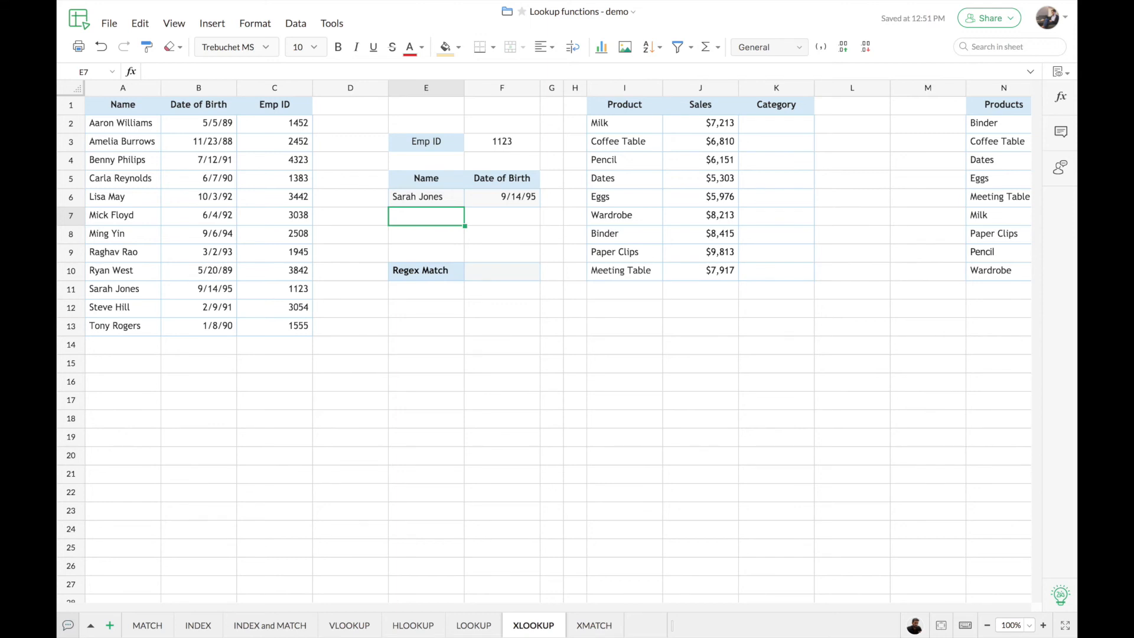
Step: Start an XLOOKUP formula in F10 with the pattern "Ben.*" as lookup value, consulting the function help on supported regex
left_click(479, 273)
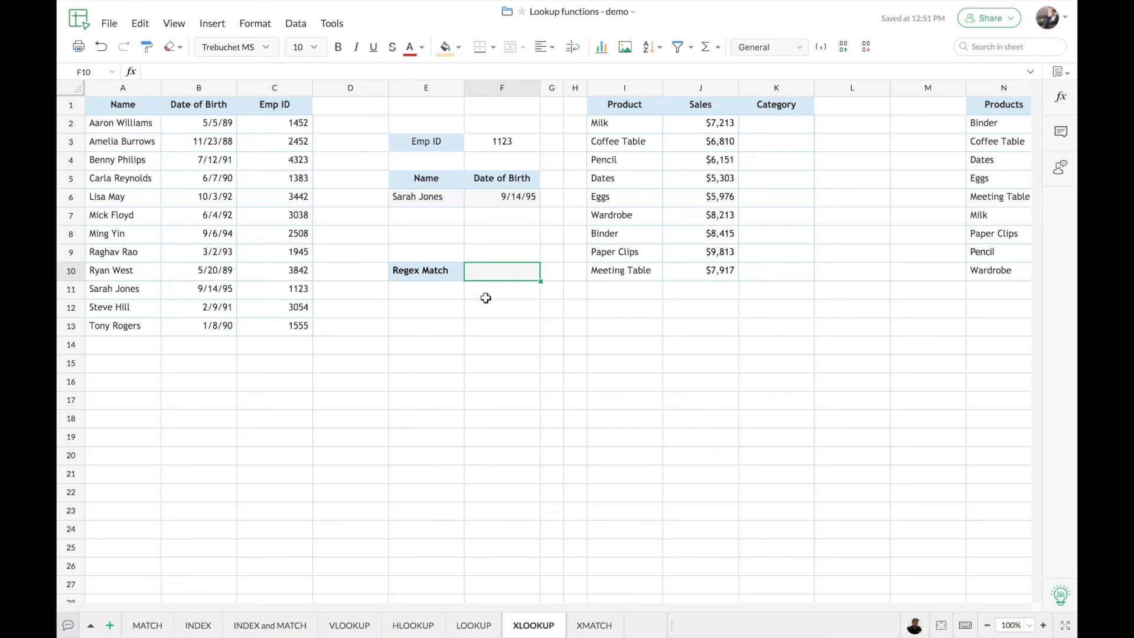
type("=XLOOKUP(\"Ben")
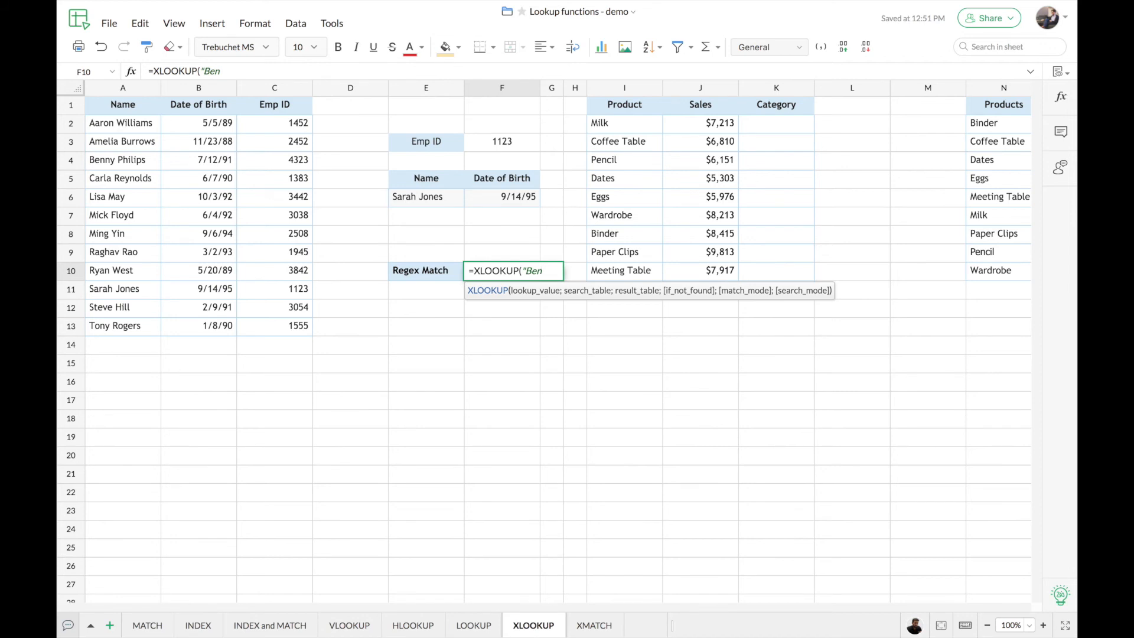
type(".")
type("\"")
left_click(488, 291)
scroll(901, 454, "down", 2)
scroll(901, 454, "down", 5)
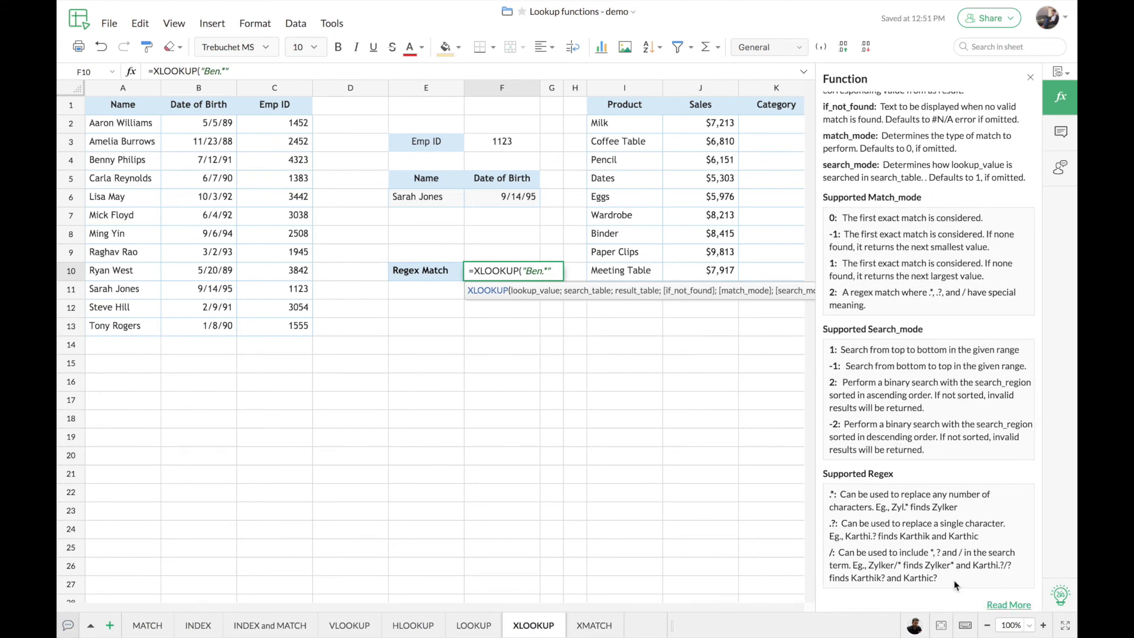
left_click(556, 270)
type(",")
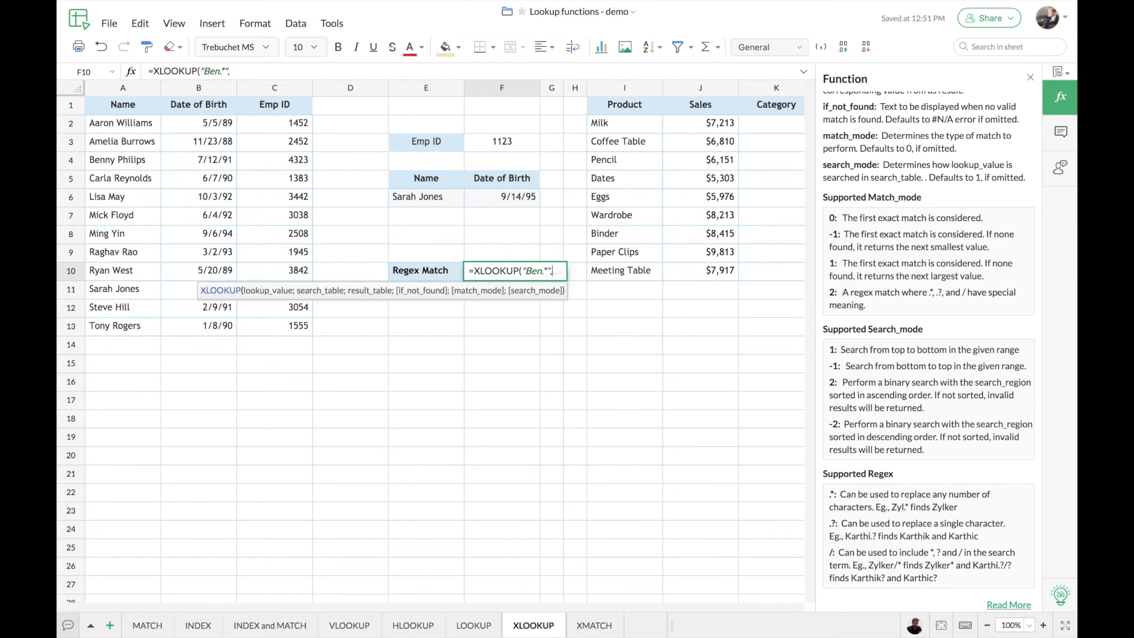
Step: Complete the F10 formula with search range A2:A13, result range C2:C13, not-found text "No result found" and match mode 2
left_click(126, 123)
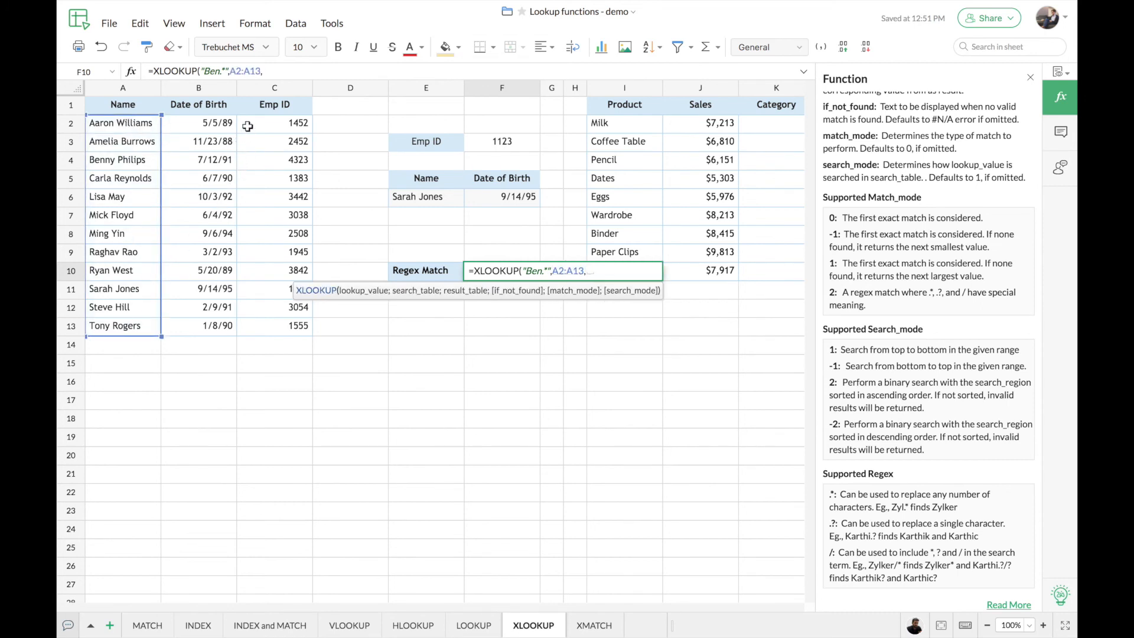
left_click_drag(248, 128, 263, 323)
type(",")
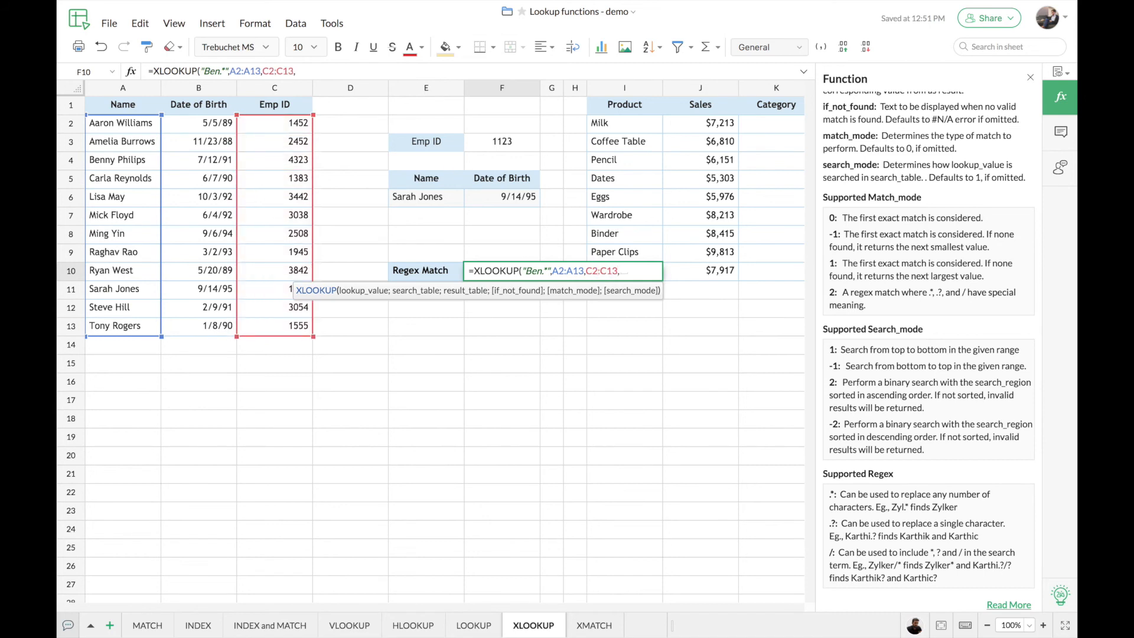
type("\"No result found\",")
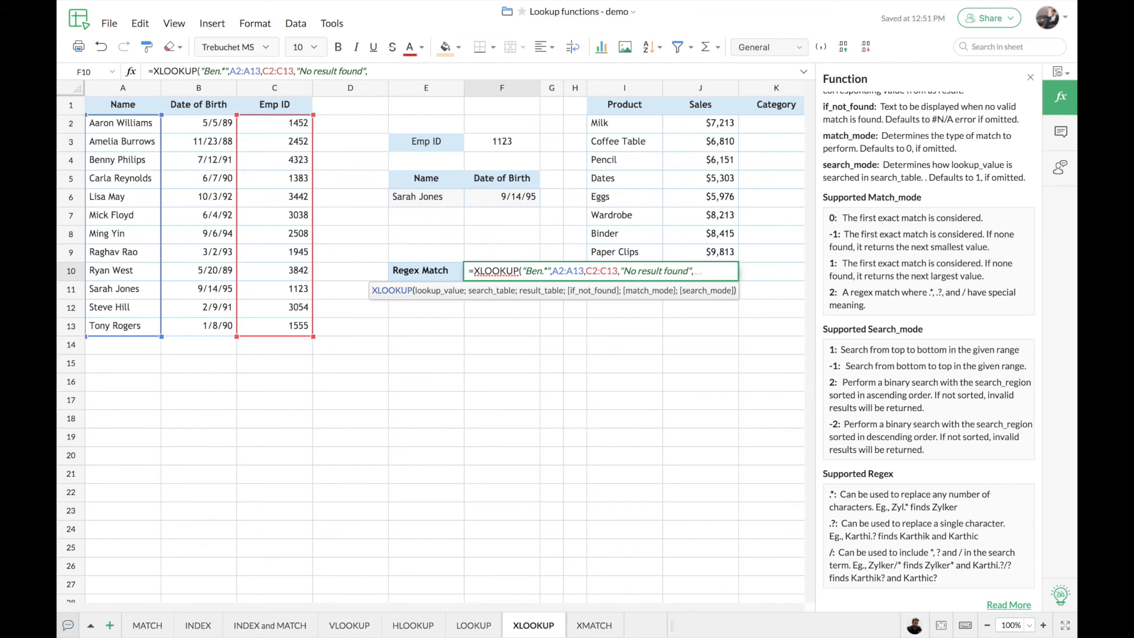
type("2")
key("Return")
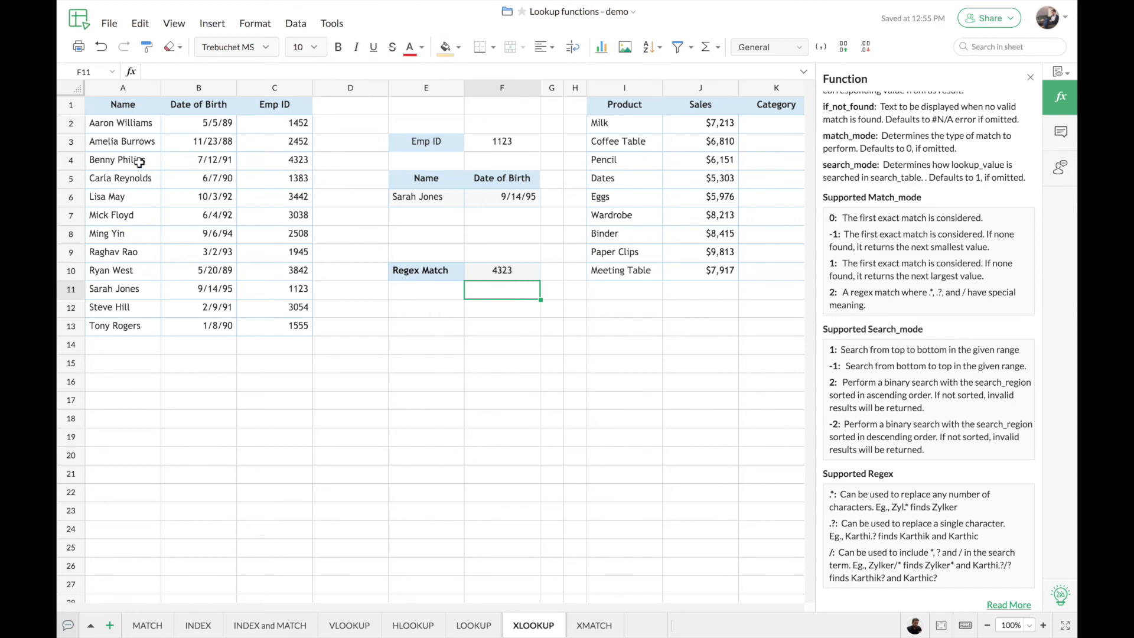
Step: Check the employee row matching the pattern and the regex formula in F10, and close the function help
left_click_drag(127, 160, 312, 166)
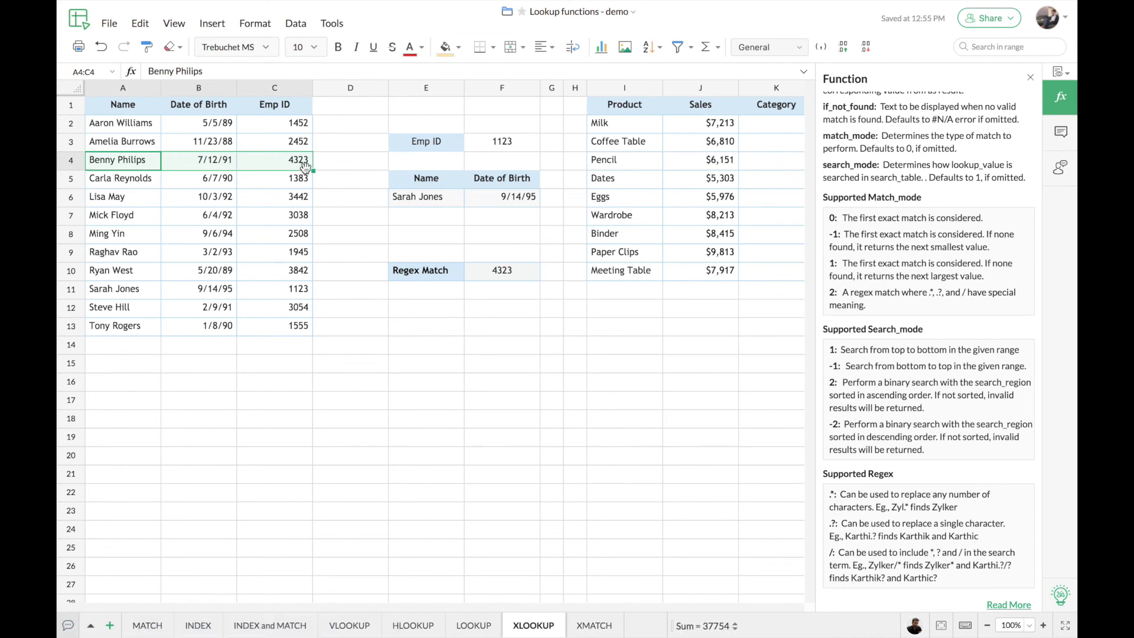
left_click(477, 279)
double_click(476, 279)
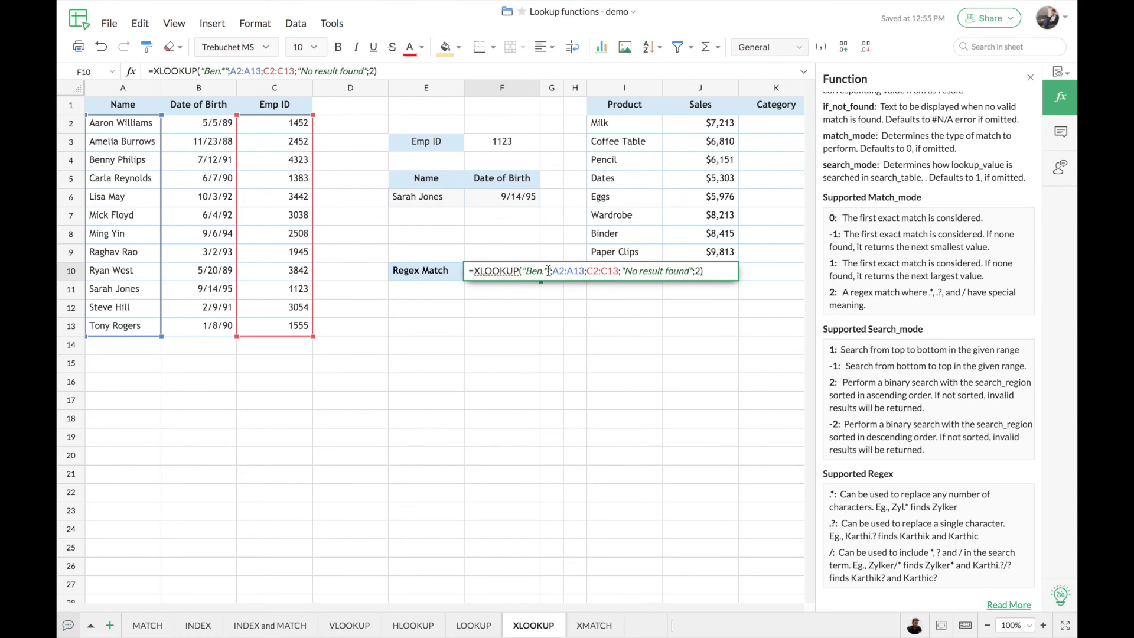
key("Return")
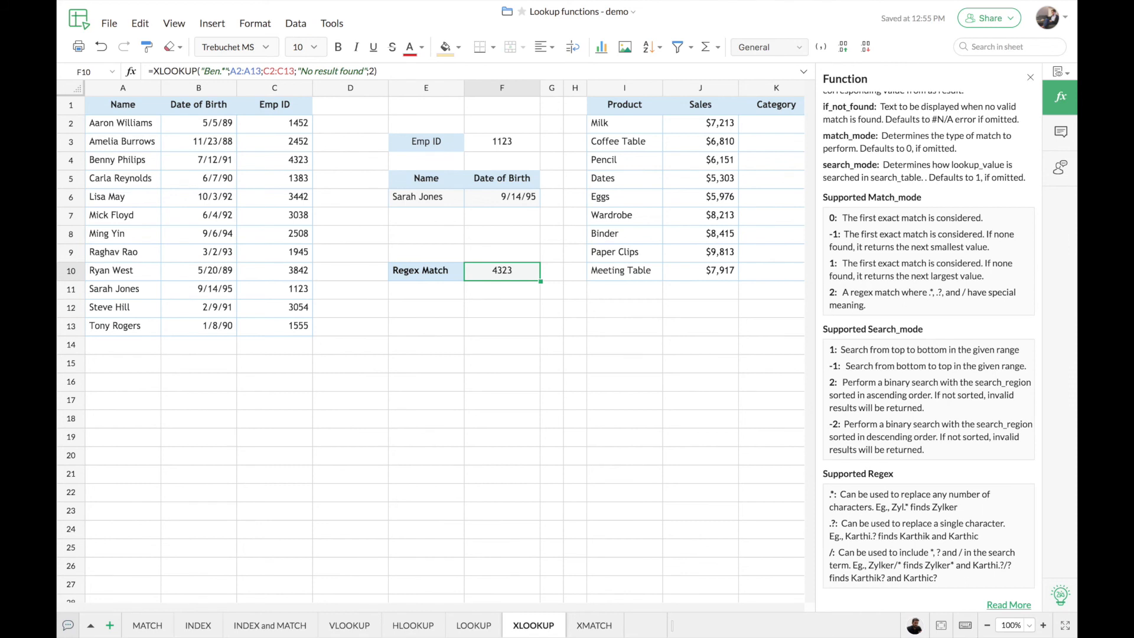
left_click(1030, 78)
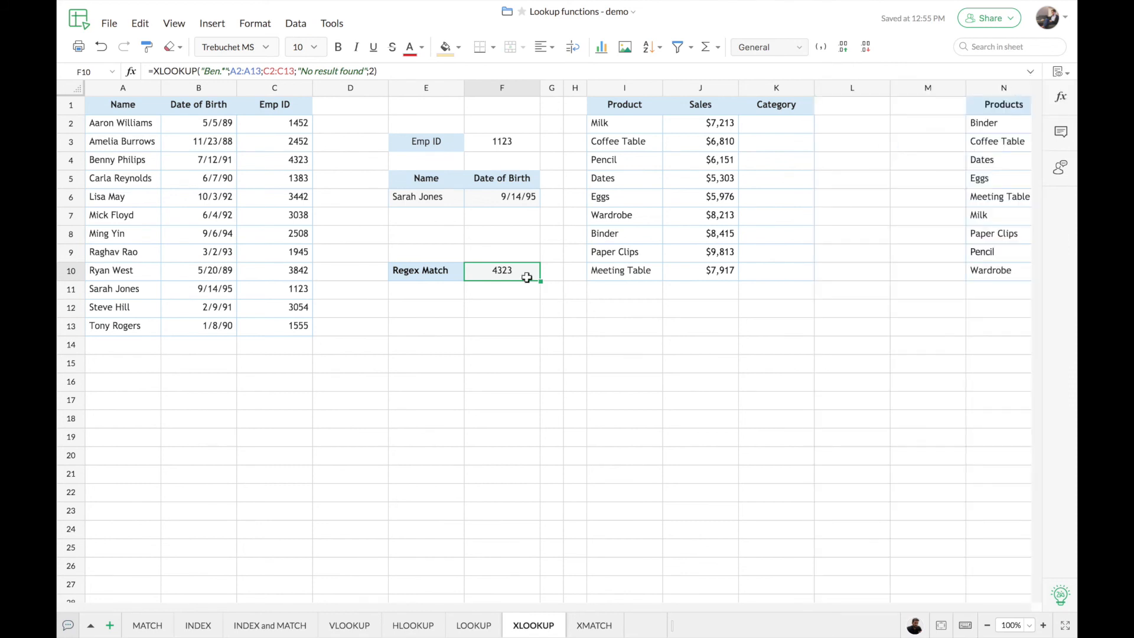
Step: Start an XLOOKUP formula in K2 of the Category column with the product in I2 as lookup value
scroll(527, 277, "right", 8)
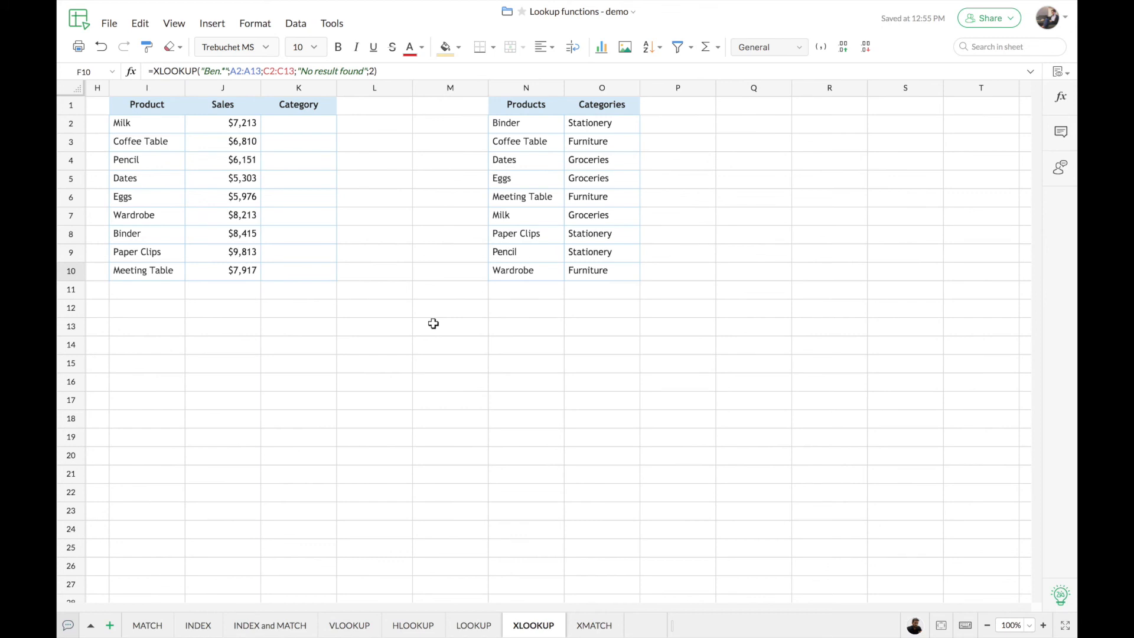
left_click(508, 125)
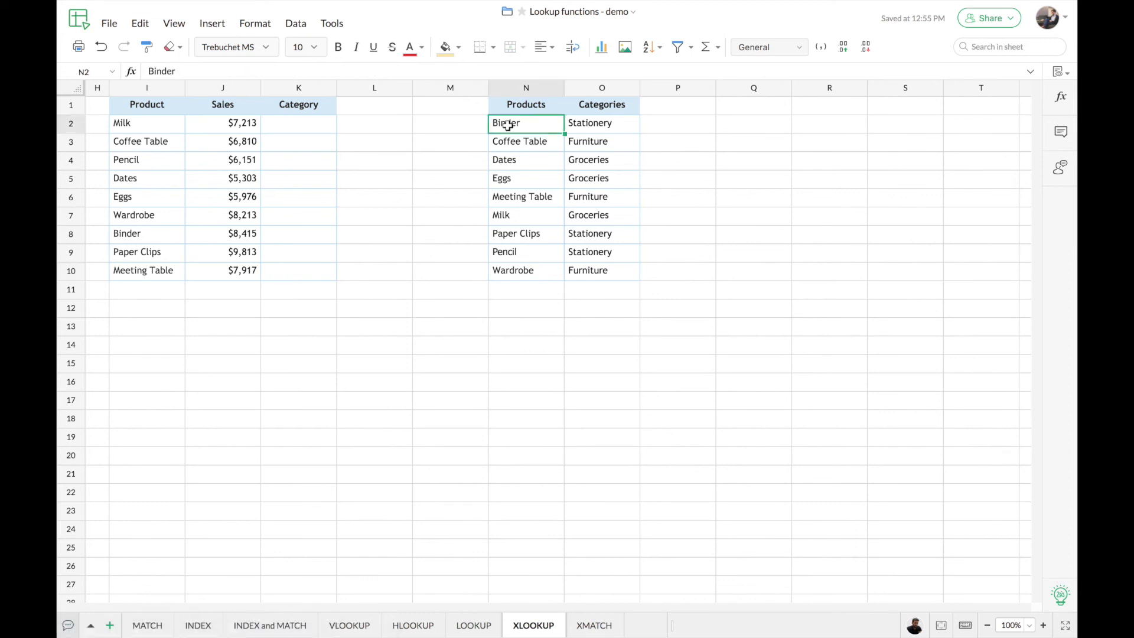
left_click(159, 127)
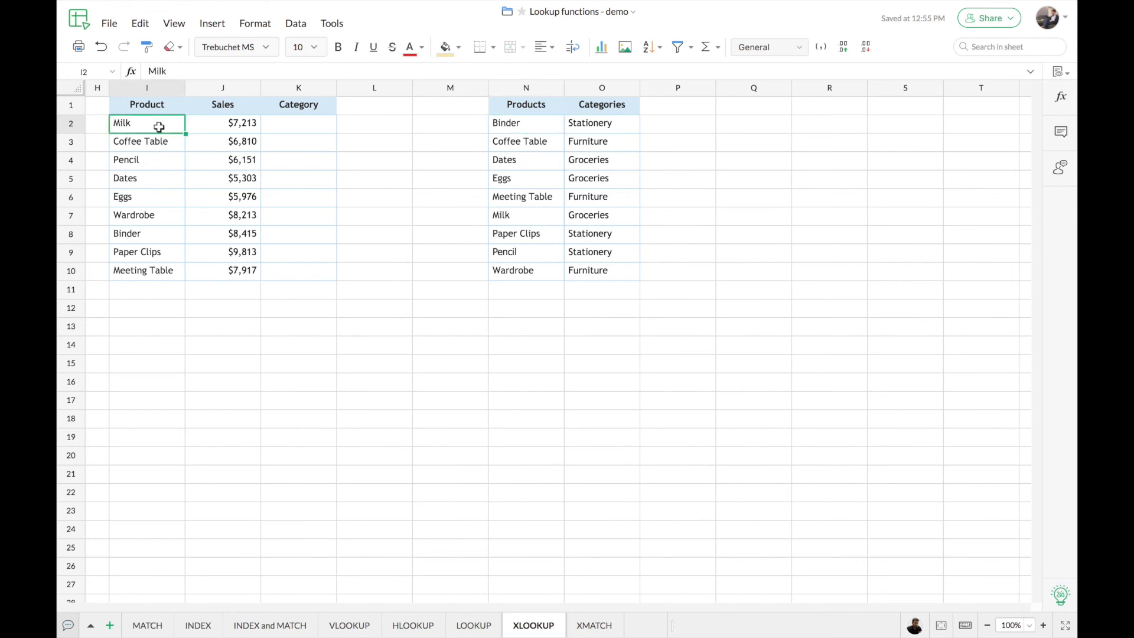
left_click(283, 128)
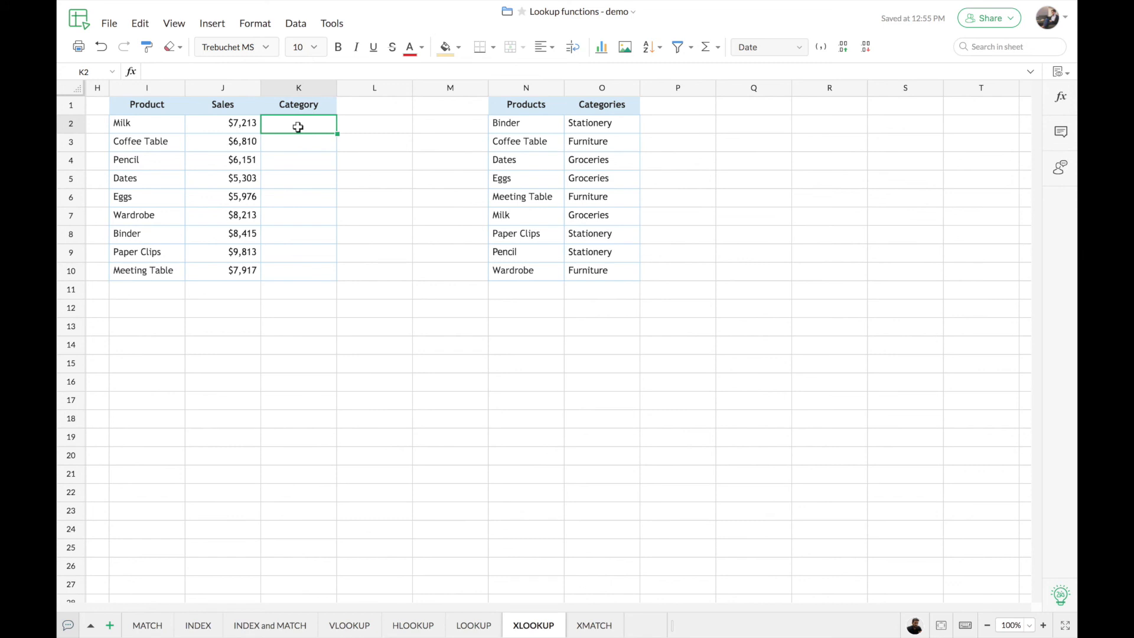
type("=XLOOKUP(")
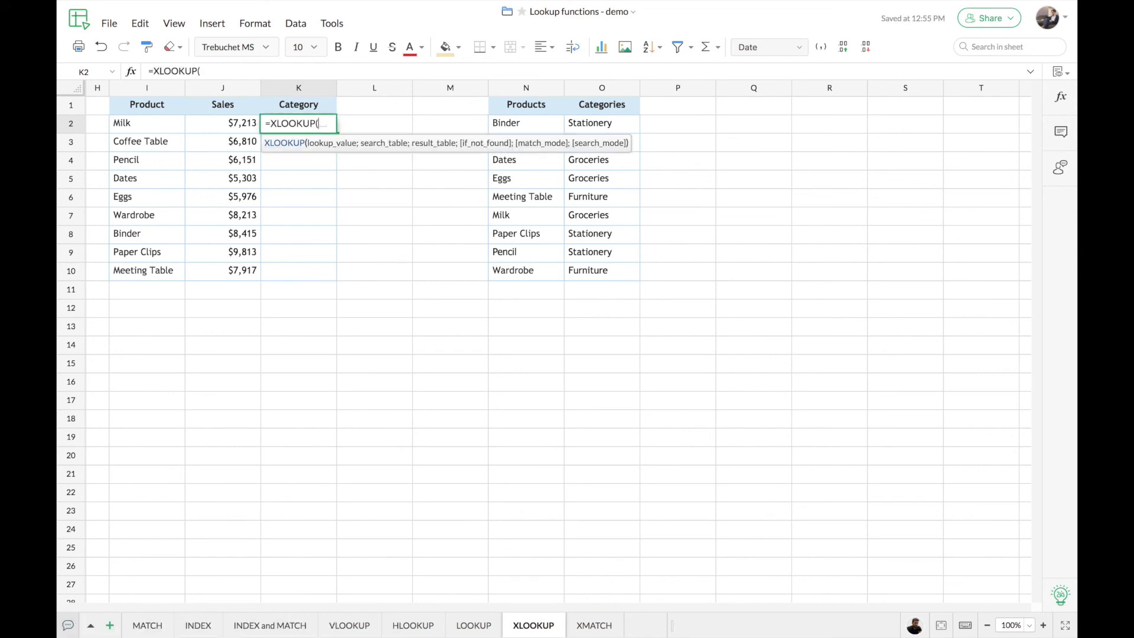
left_click(160, 130)
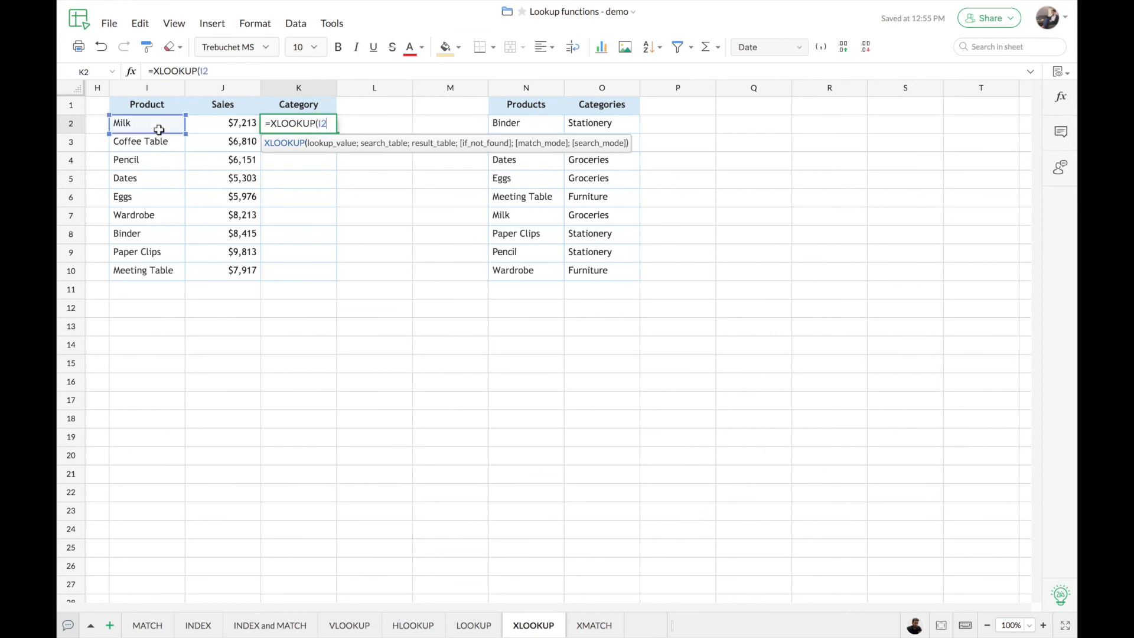
Step: Complete the K2 formula with search range N2:N10 and result range O2:O10
type(",")
left_click_drag(525, 125, 528, 267)
type(",")
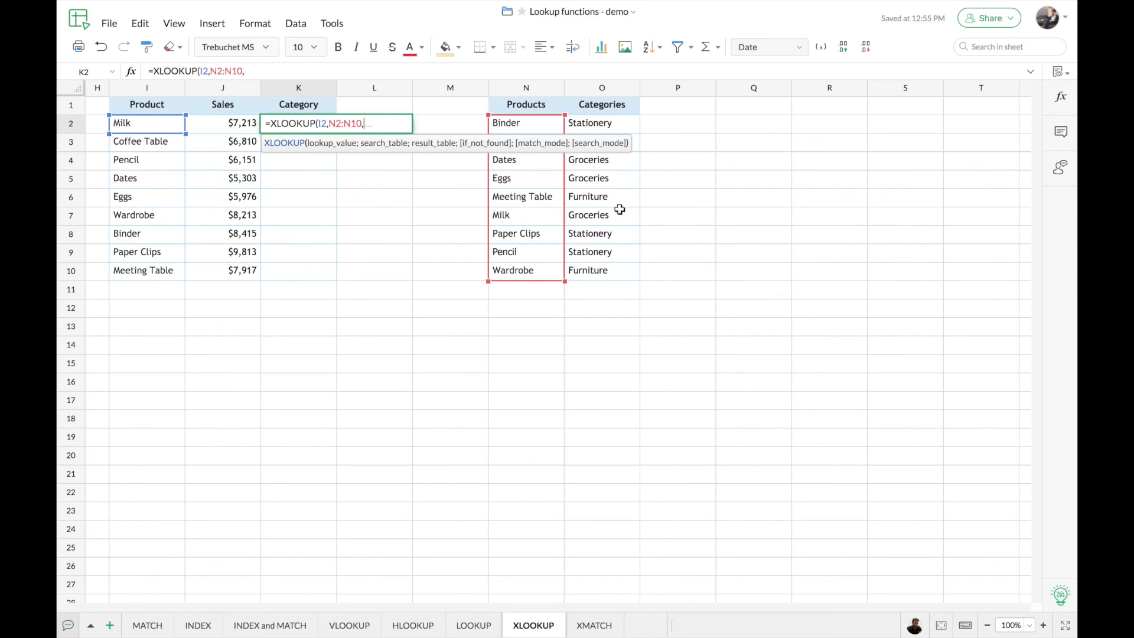
left_click_drag(620, 126, 624, 279)
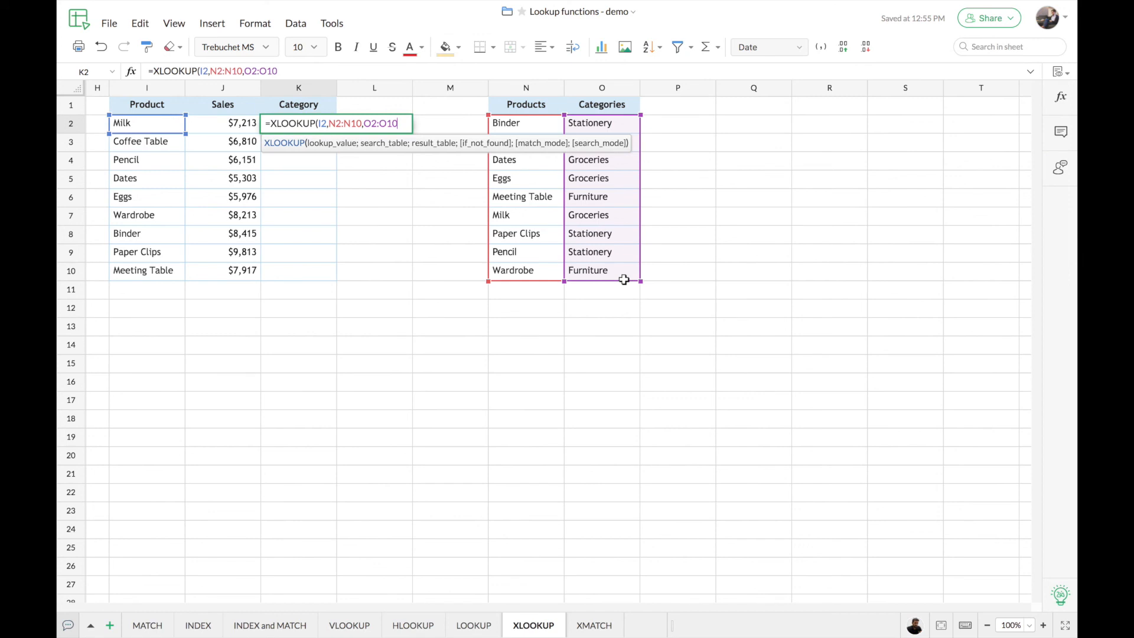
key("Return")
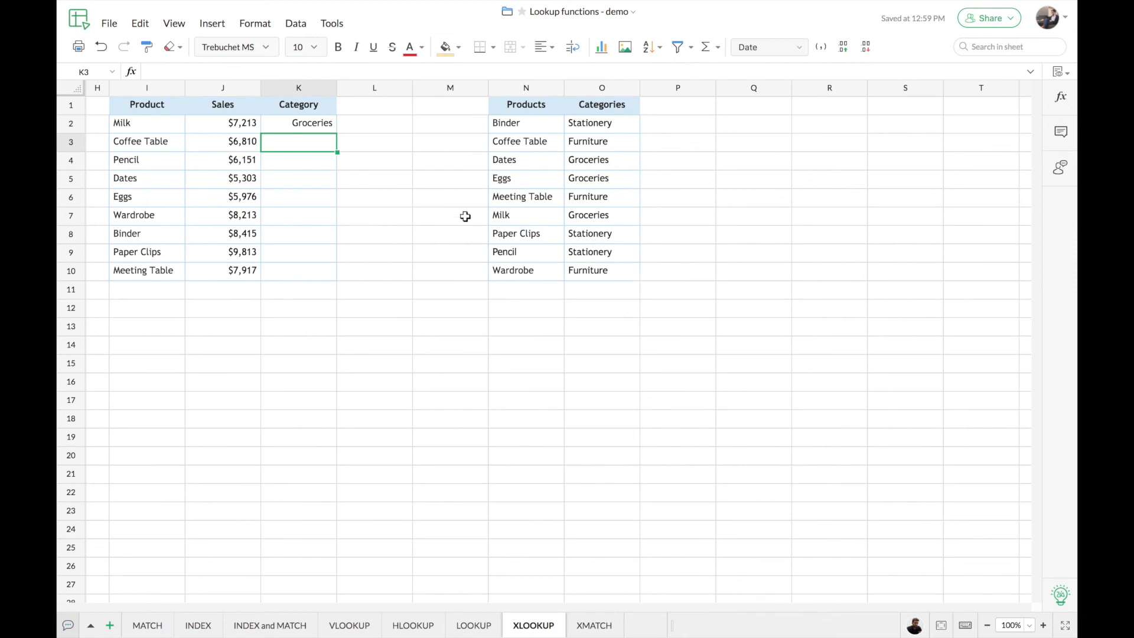
Step: Lock the rows of both ranges in the K2 formula as N$2:N$10 and O$2:O$10
left_click(313, 123)
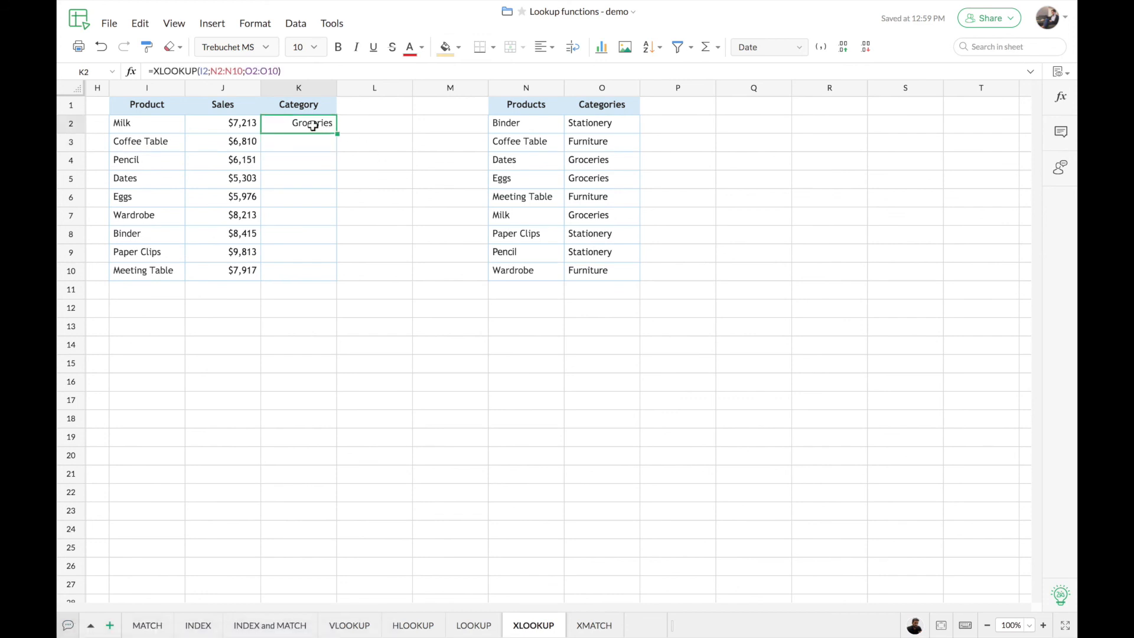
double_click(313, 124)
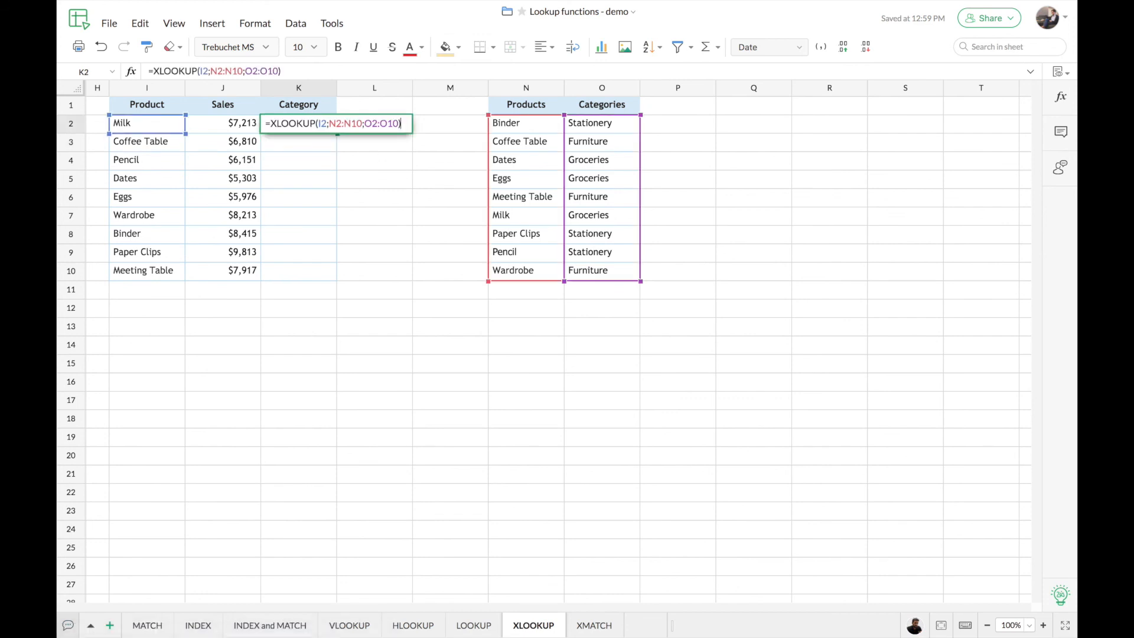
left_click(337, 123)
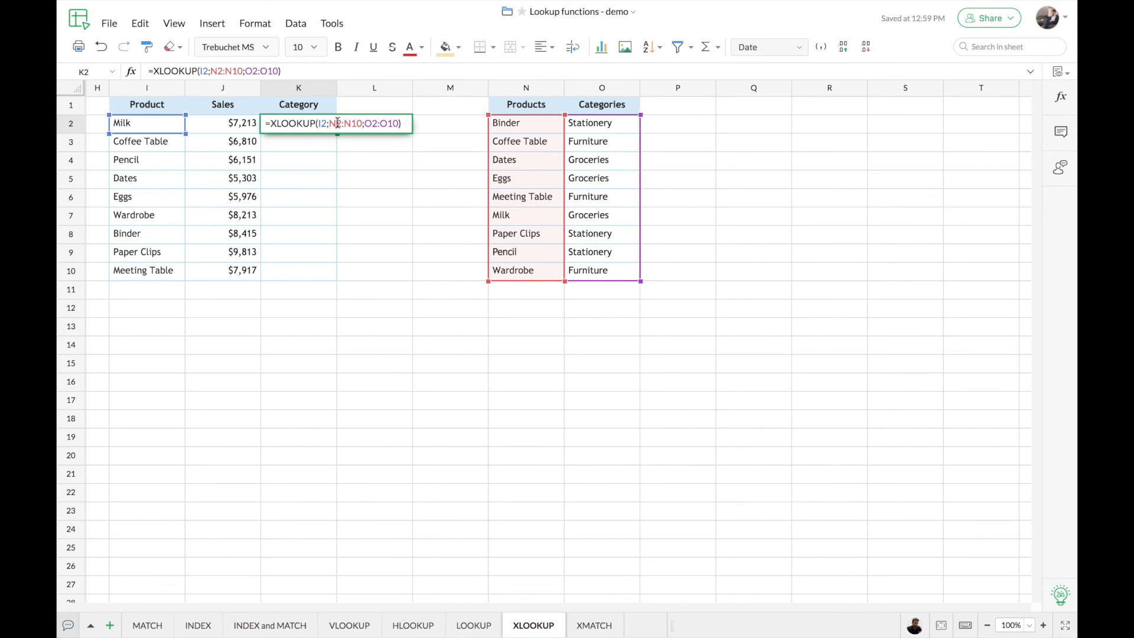
type("$2:N")
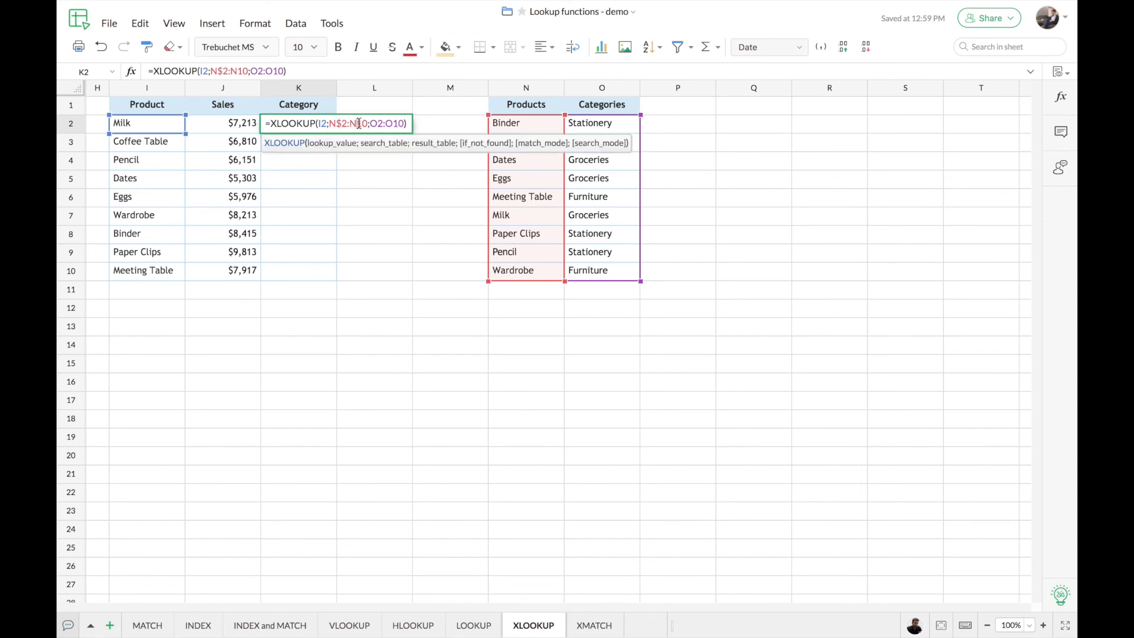
type("$")
left_click(382, 124)
type("$")
left_click(406, 124)
type("$")
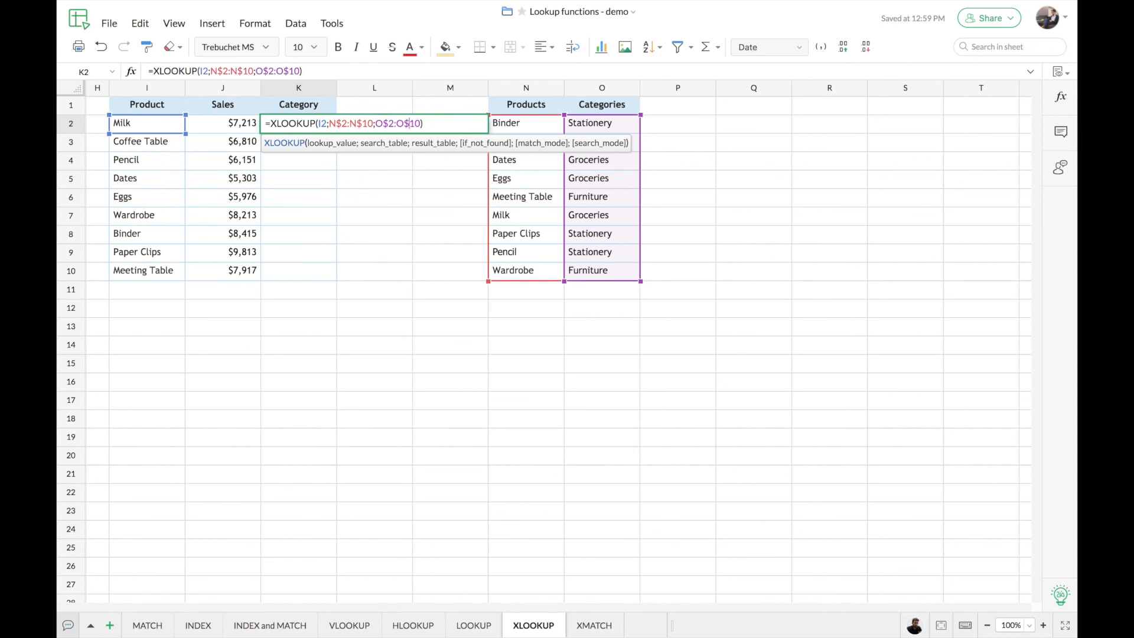
key("Return")
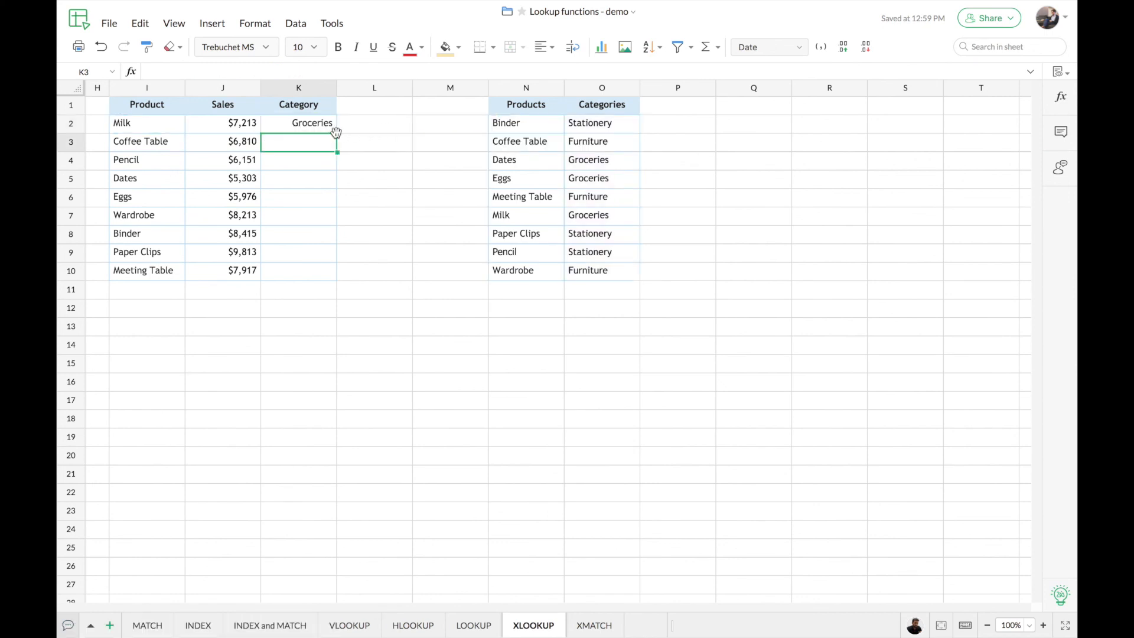
Step: Fill the K2 formula down the Category column to K10
left_click(318, 126)
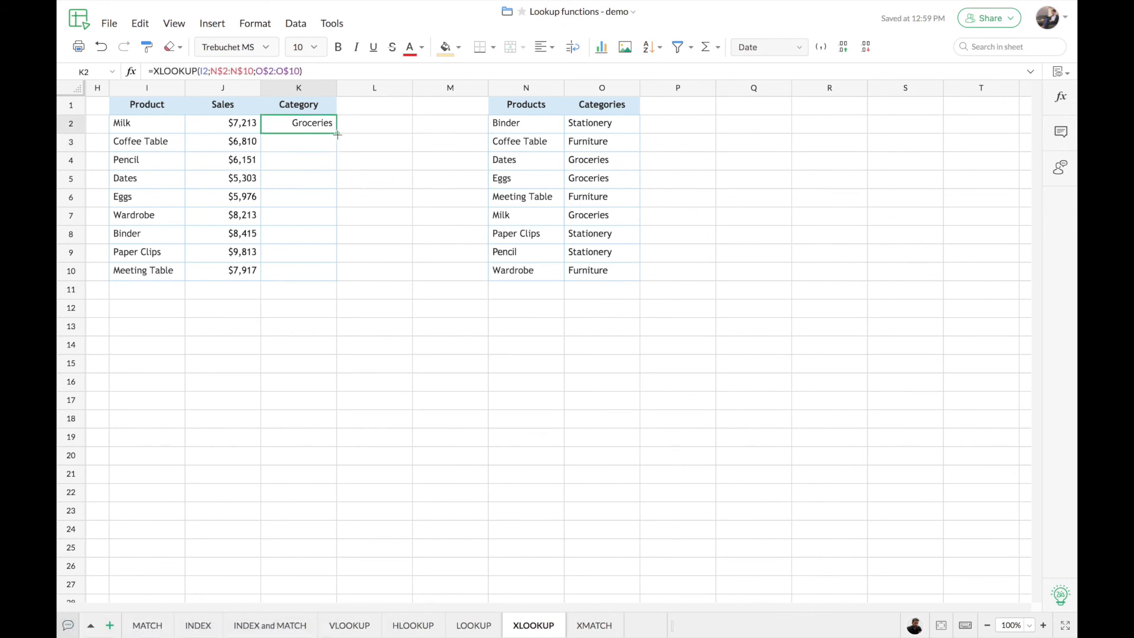
double_click(337, 134)
left_click(393, 200)
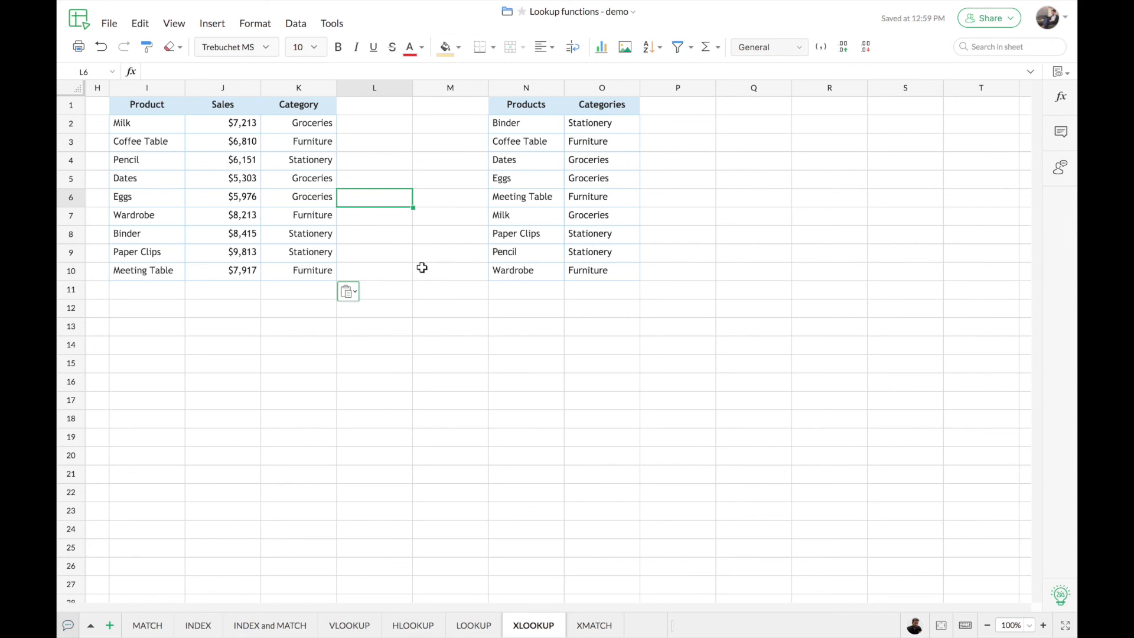
Step: On the XMATCH sheet, start an XMATCH formula in F4 with G2 as search item
key("ctrl+Page_Down")
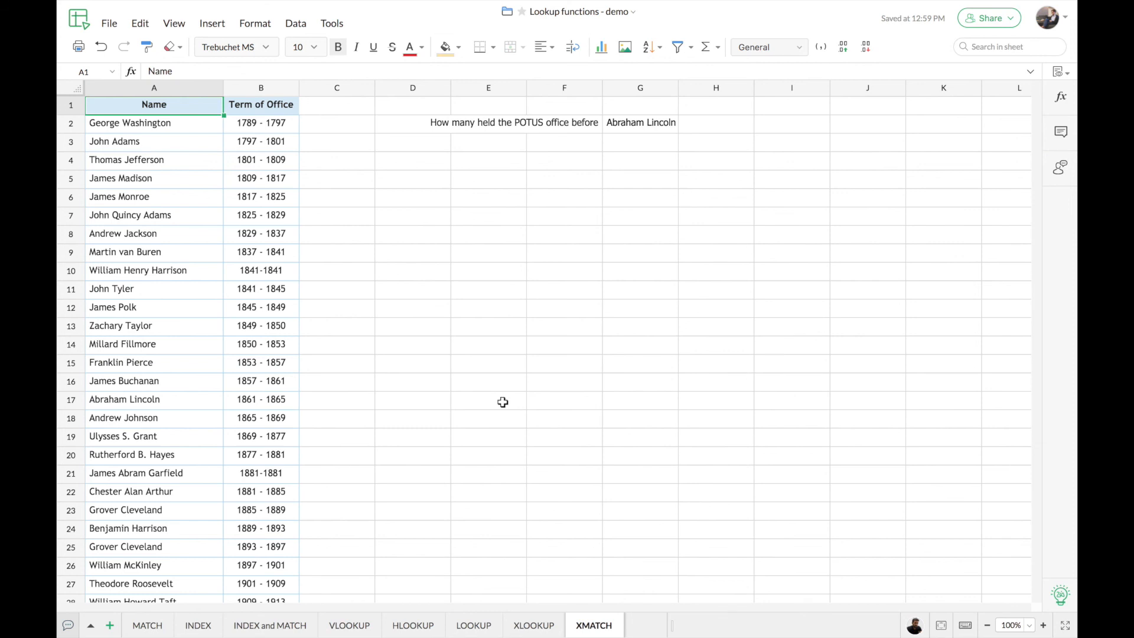
left_click(543, 160)
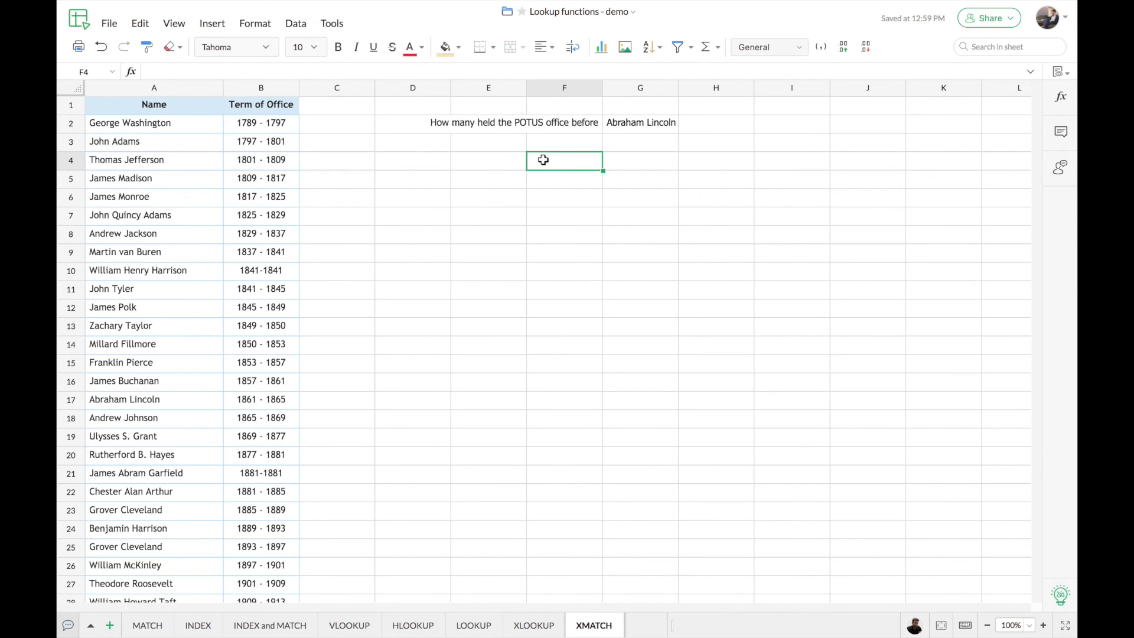
type("=XMATCH(")
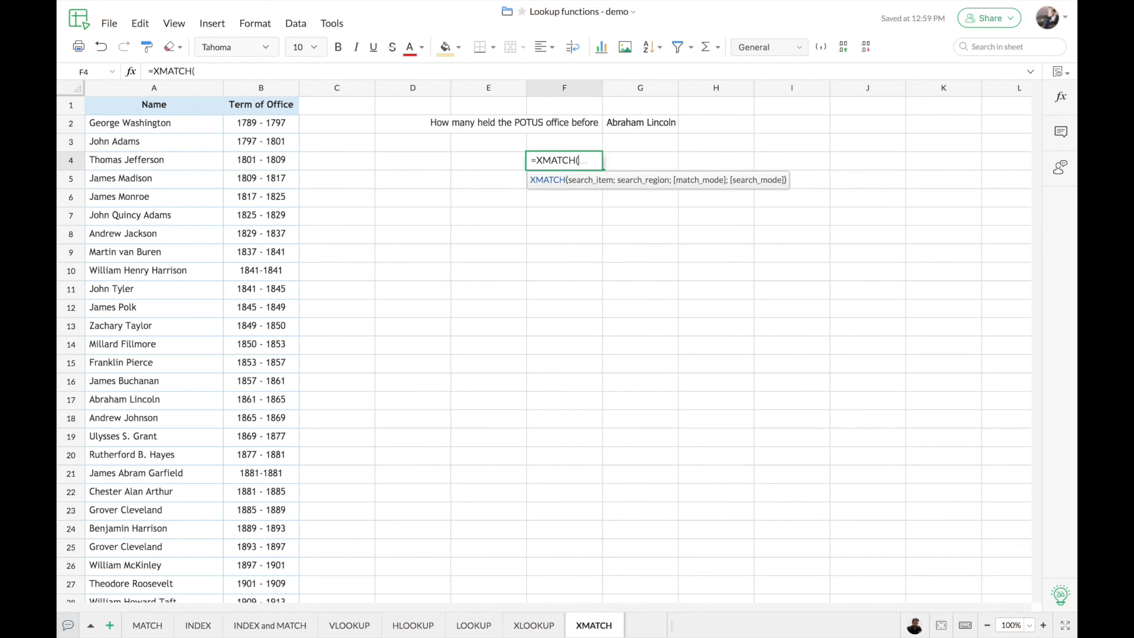
left_click(632, 122)
type(",")
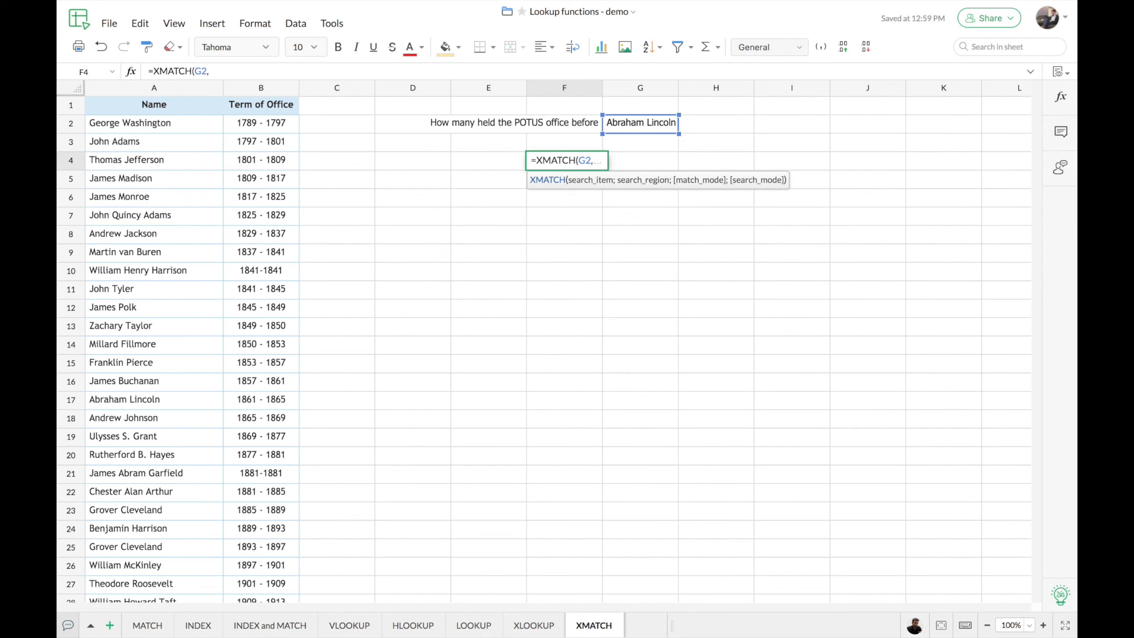
Step: Complete the F4 formula with search region A2:A46 and subtract 1 from the match position
left_click(195, 123)
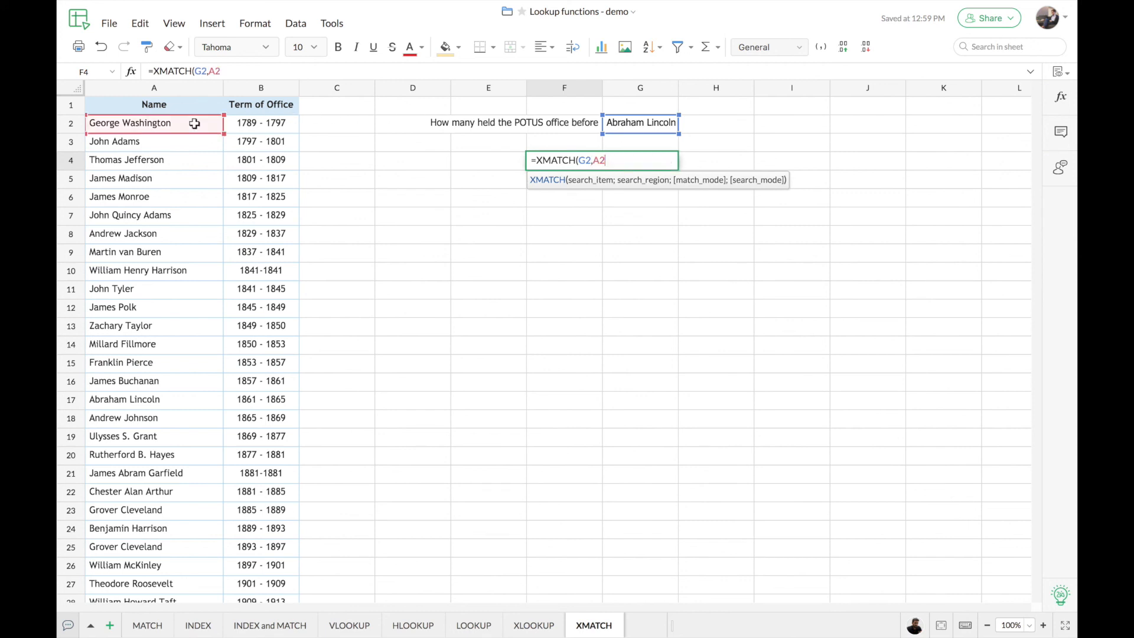
key("ctrl+shift+Down")
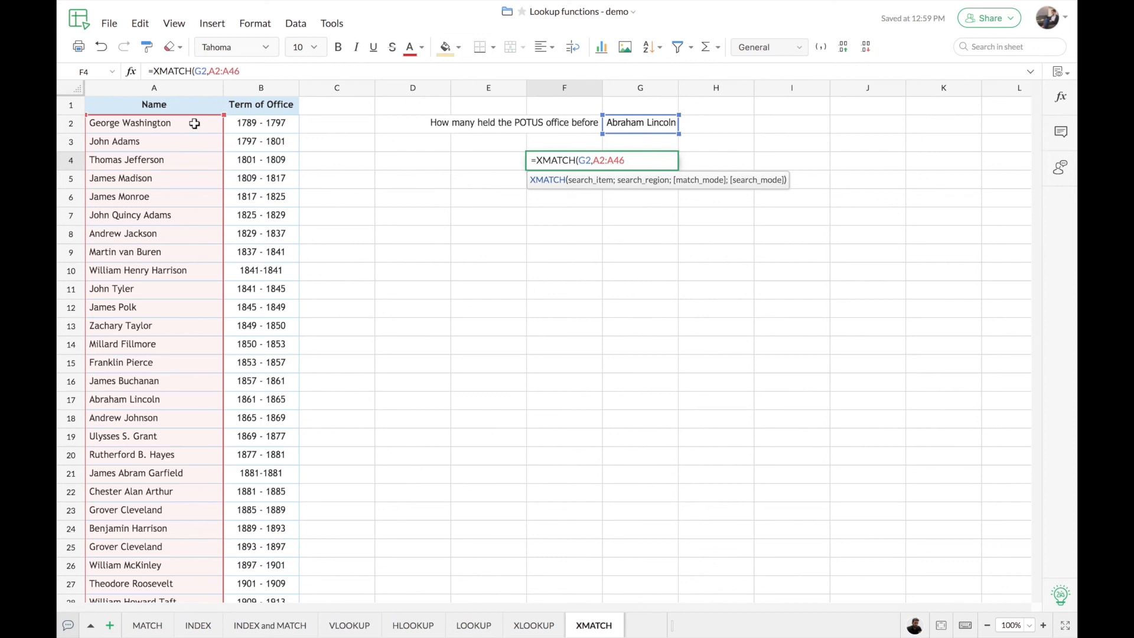
type(")")
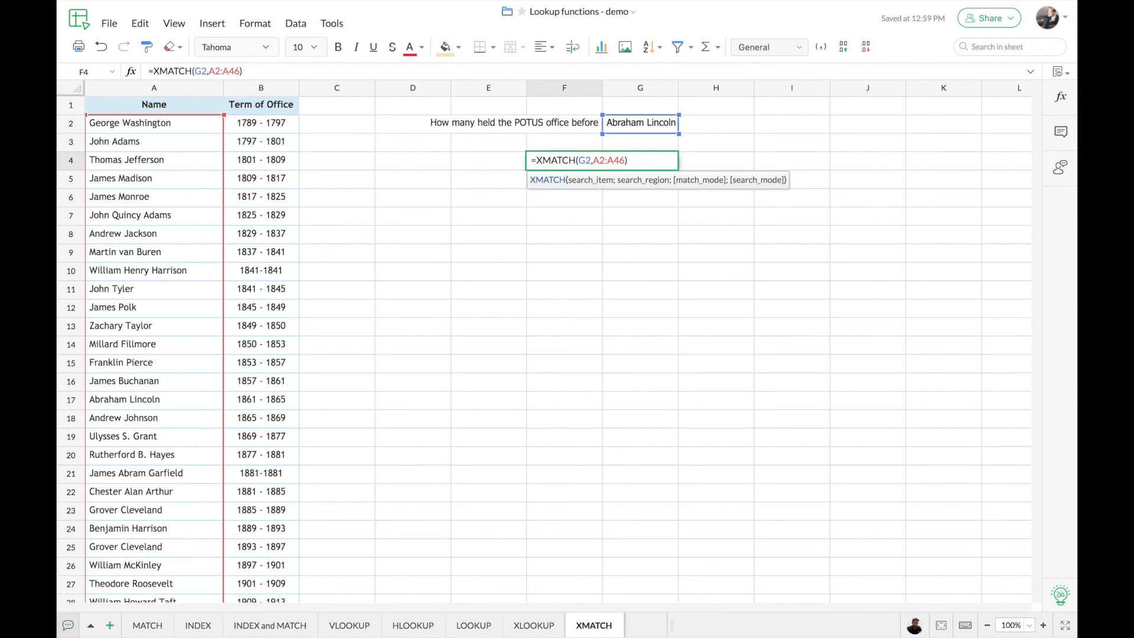
type("-1")
key("Return")
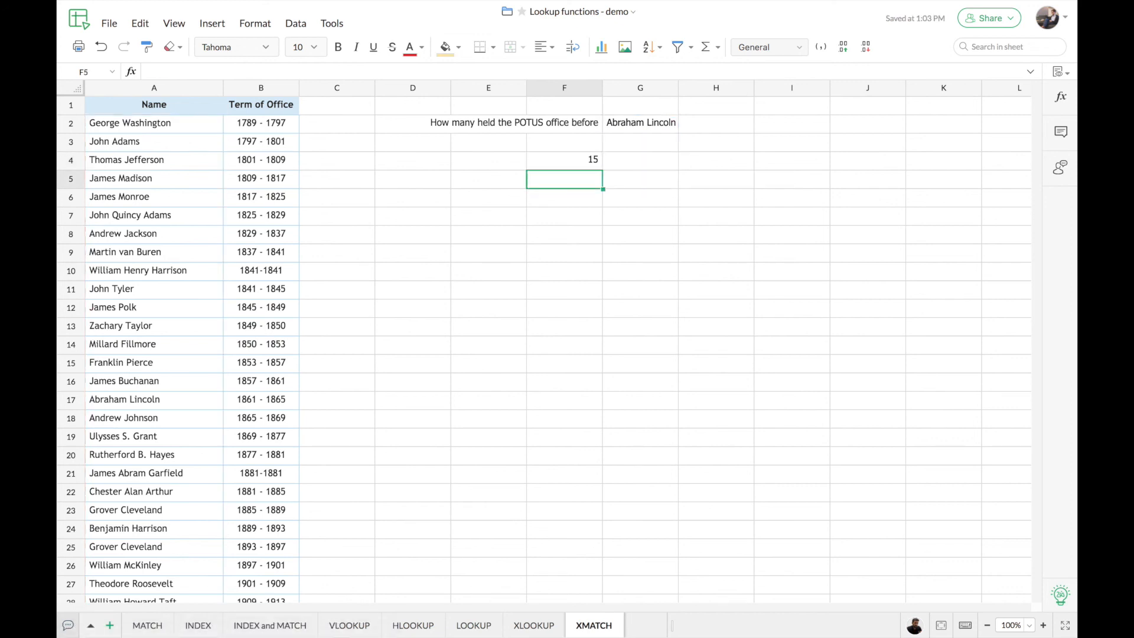